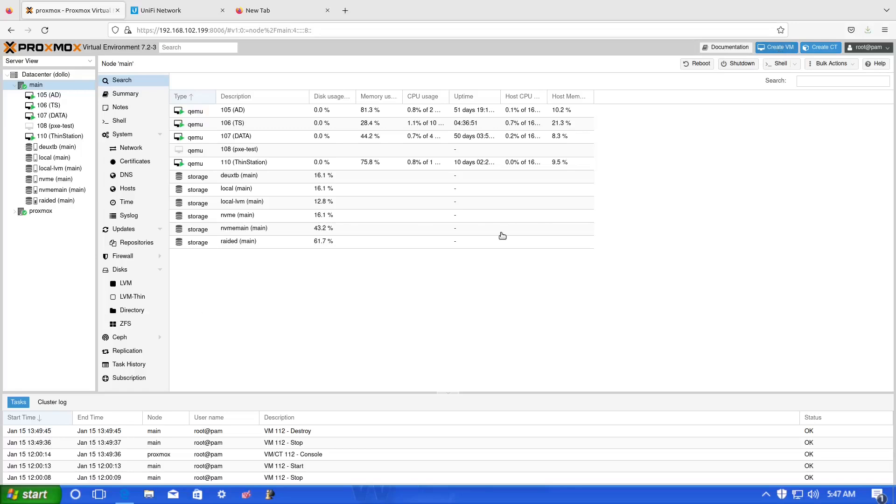
# - Name the new VM and choose the Ubuntu 20.04.5 live server ISO as install media
pyautogui.click(370, 222)
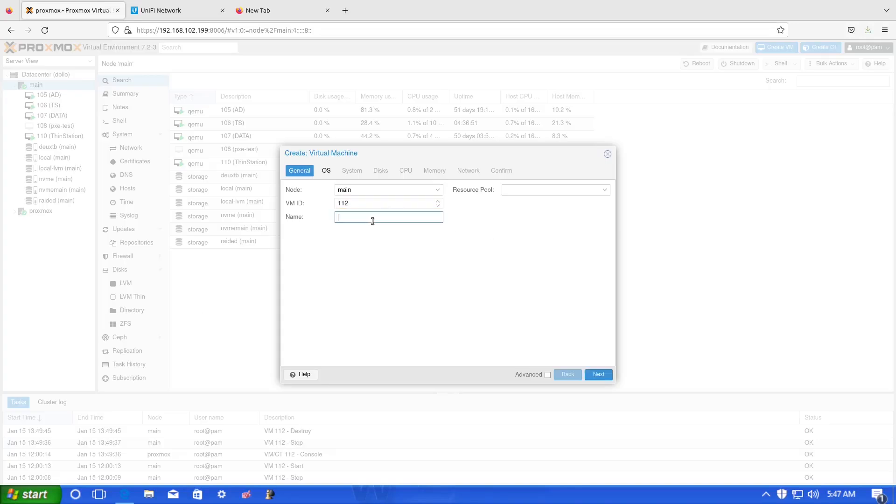
pyautogui.write('AdGuard')
pyautogui.click(602, 376)
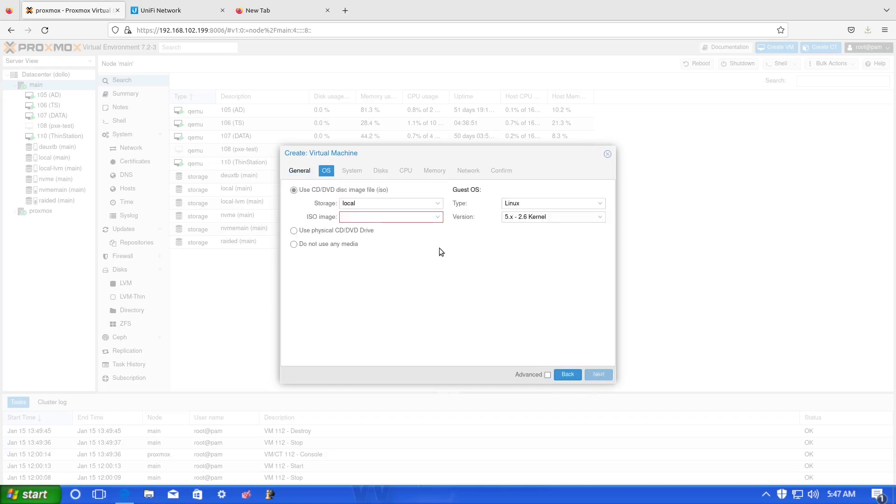
pyautogui.click(433, 217)
pyautogui.click(406, 257)
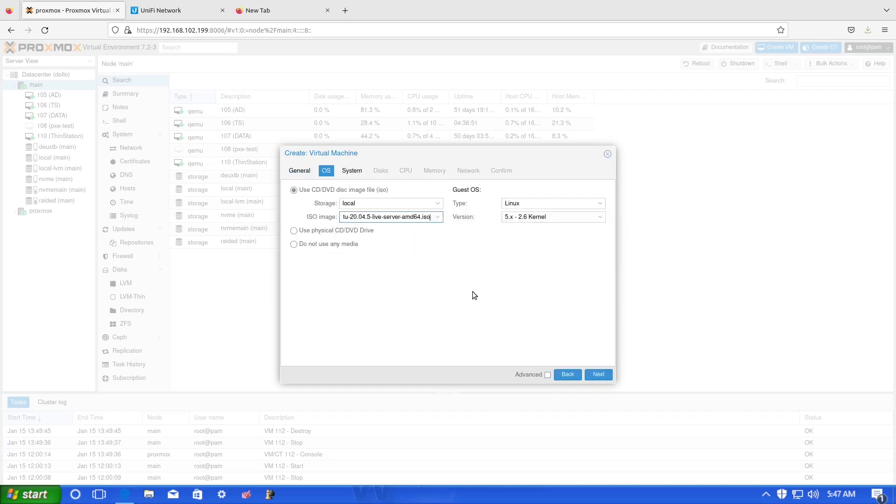
pyautogui.click(604, 379)
# - Set the disk size to 80 GiB and finish creating VM 112 with default CPU, memory and network
pyautogui.click(604, 379)
pyautogui.doubleClick(426, 256)
pyautogui.write('80')
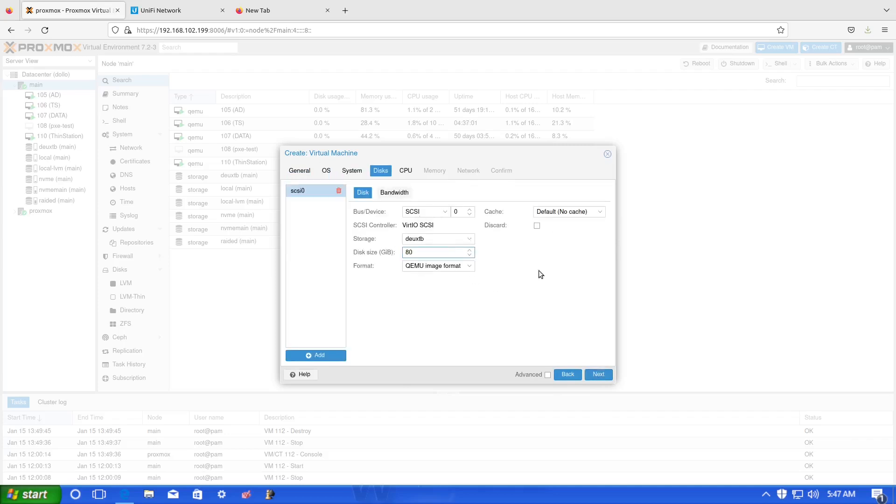
pyautogui.click(609, 380)
pyautogui.click(609, 379)
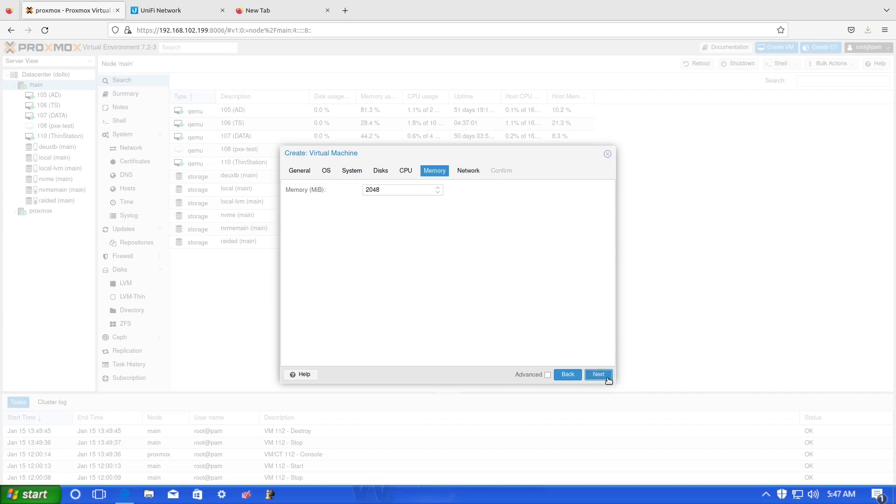
pyautogui.click(609, 380)
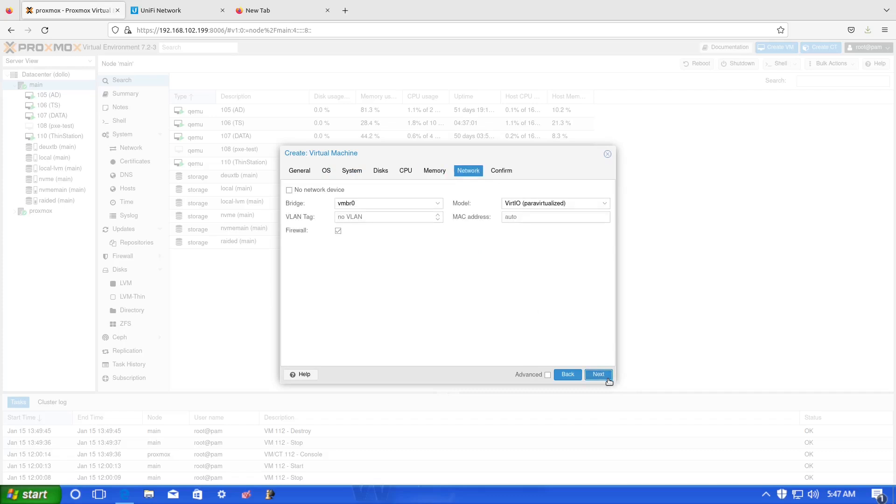
pyautogui.click(609, 380)
pyautogui.click(599, 375)
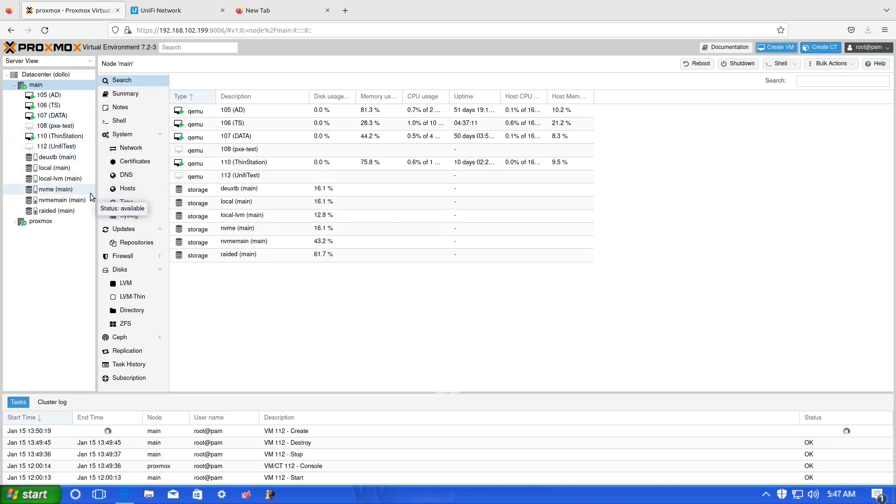
# - Open VM 112's console and start the virtual machine
pyautogui.click(59, 146)
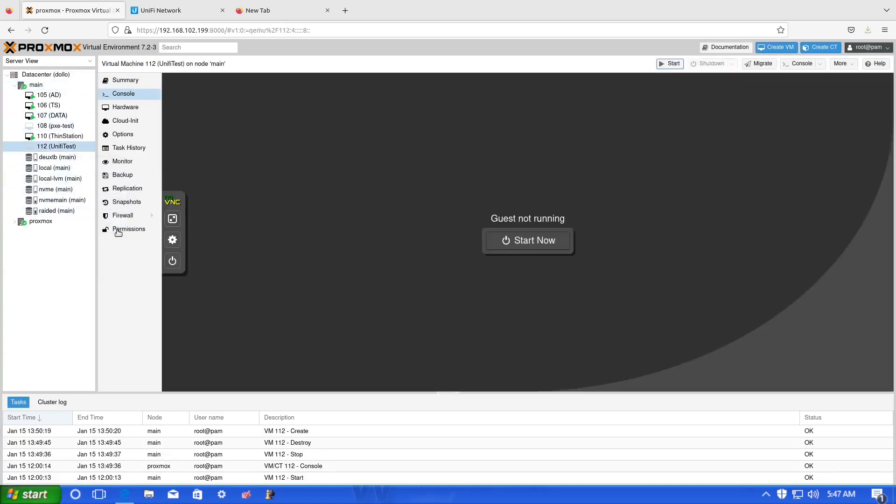
pyautogui.click(528, 241)
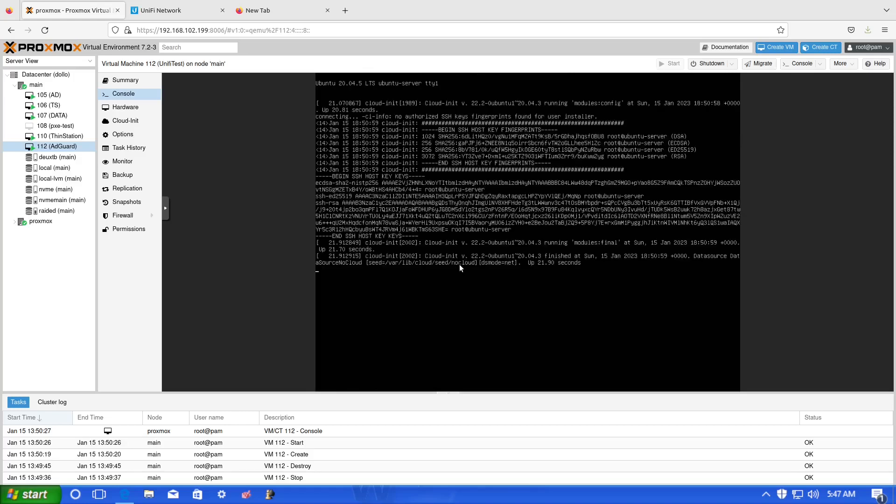
# - Accept English language and US keyboard, then open the IPv4 settings for ens18
pyautogui.press('Return')
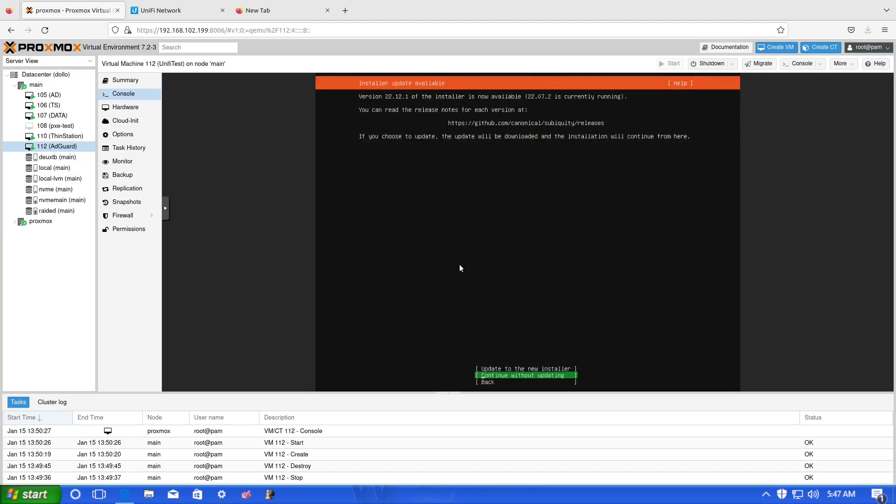
pyautogui.press('Return')
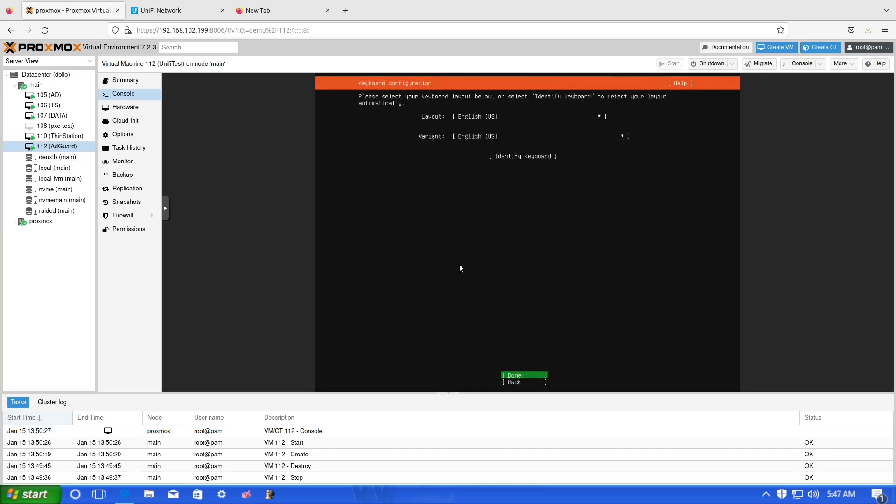
pyautogui.press('Return')
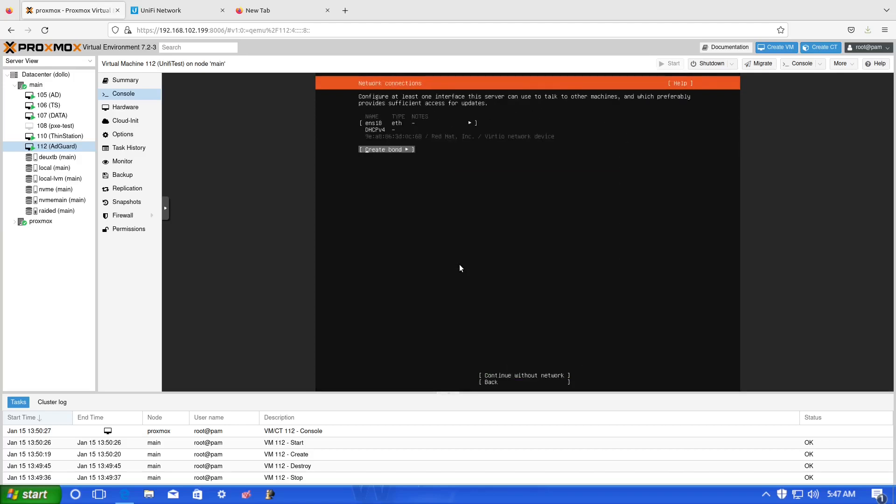
pyautogui.press('Up')
pyautogui.press('Return')
pyautogui.press('Down')
pyautogui.press('Down')
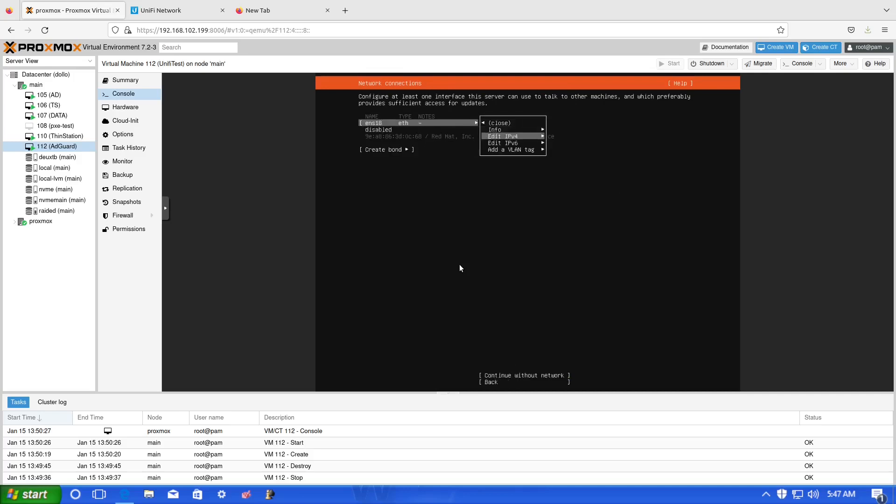
pyautogui.press('Return')
pyautogui.press('Return')
pyautogui.press('Down')
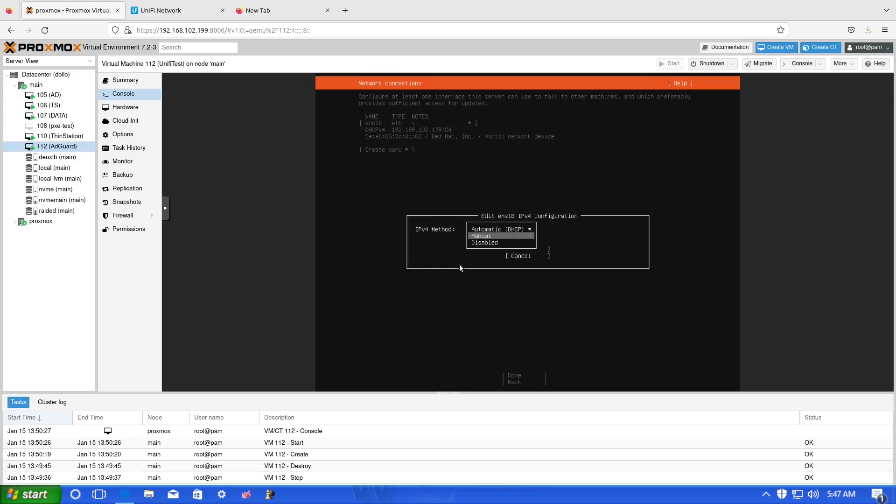
pyautogui.press('Return')
# - Save manual IPv4: subnet 192.168.102.0/24, address 192.168.102.155, gateway 192.168.102.1, DNS 192.168.102.10
pyautogui.press('Tab')
pyautogui.write('192.168.102')
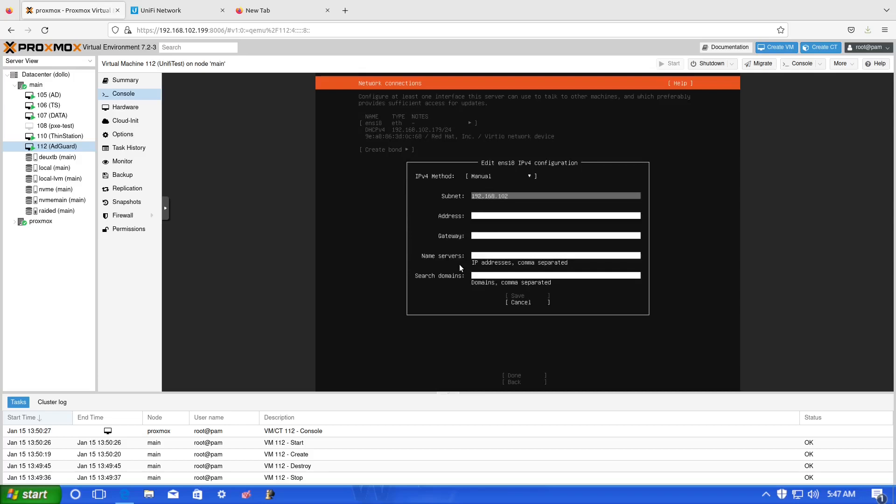
pyautogui.write('.0/24')
pyautogui.press('Tab')
pyautogui.write('192.168.102.1')
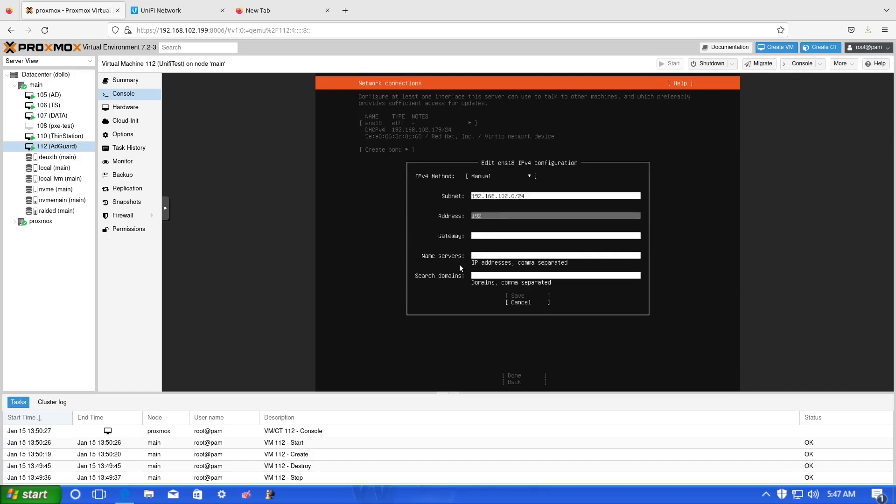
pyautogui.write('55')
pyautogui.press('Tab')
pyautogui.write('192.168.102.1')
pyautogui.press('Tab')
pyautogui.write('192.168.102.10')
pyautogui.press('Tab')
pyautogui.press('BackSpace')
pyautogui.press('BackSpace')
pyautogui.press('BackSpace')
pyautogui.press('BackSpace')
pyautogui.write('192.168.102')
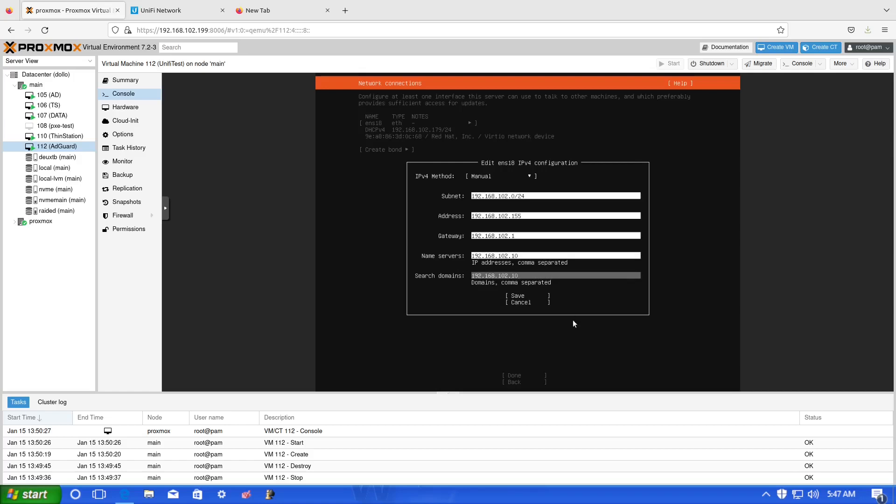
pyautogui.press('Tab')
pyautogui.press('Return')
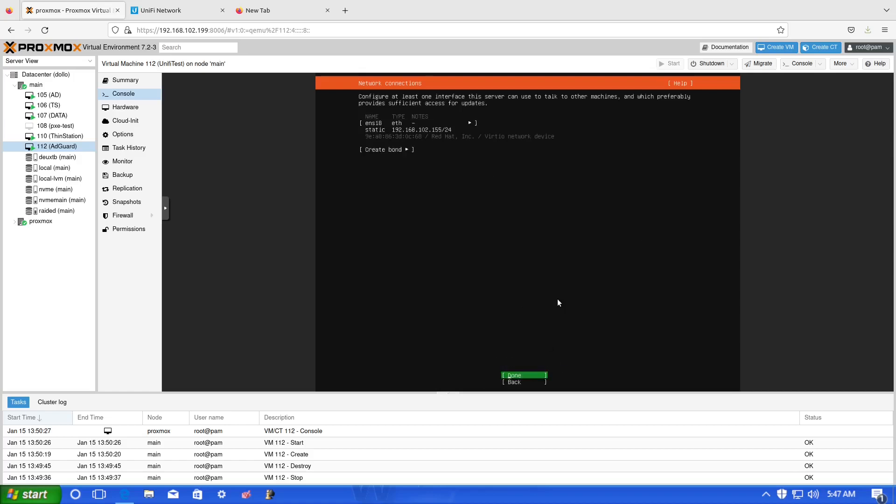
# - Accept the default network, proxy and mirror, and confirm the guided storage layout
pyautogui.press('Return')
pyautogui.press('Return')
pyautogui.press('Return')
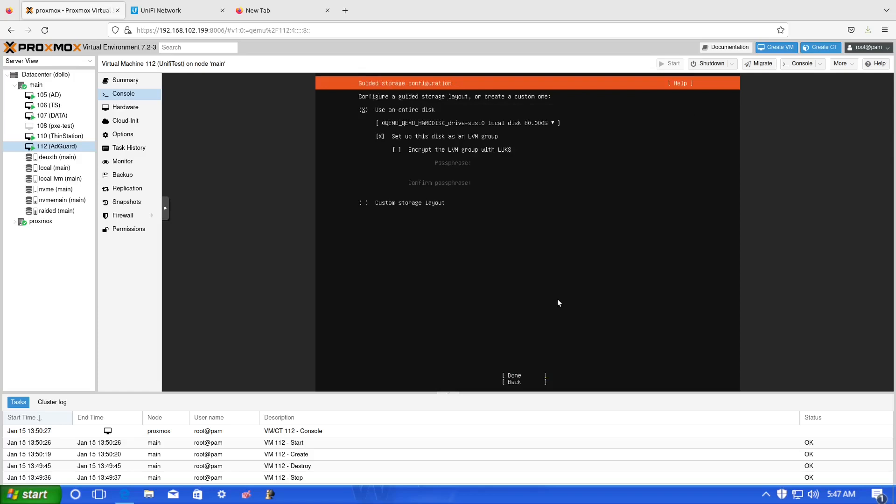
pyautogui.press('Tab')
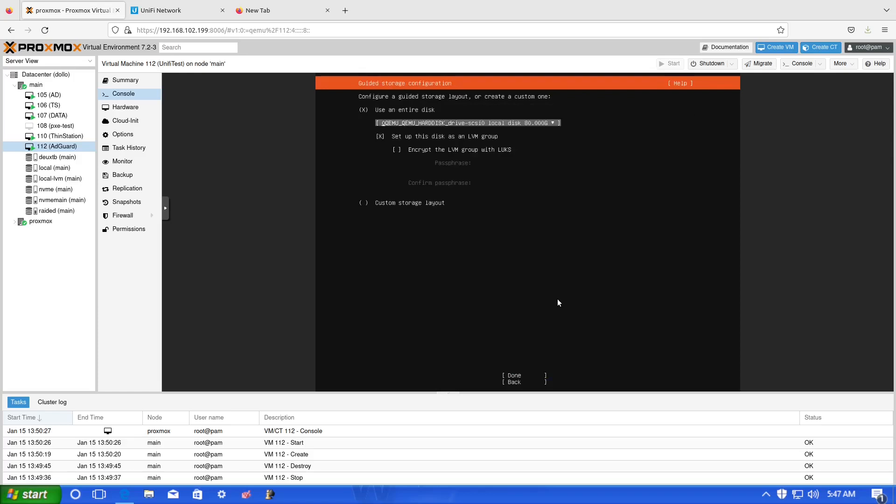
pyautogui.press('Tab')
pyautogui.press('Tab')
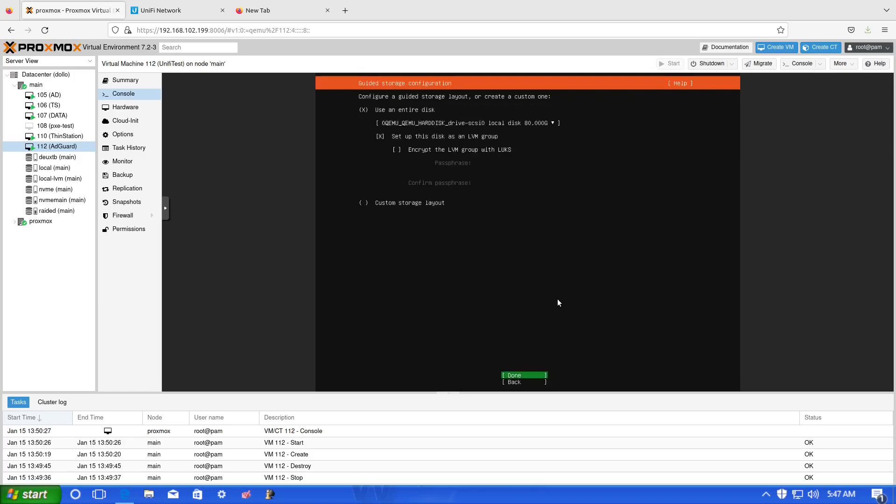
pyautogui.press('Return')
pyautogui.press('Return')
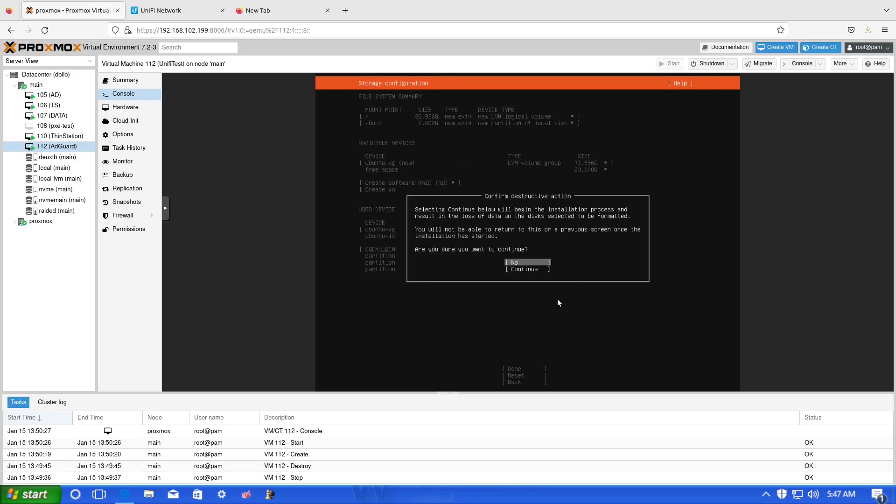
pyautogui.press('Down')
pyautogui.press('Return')
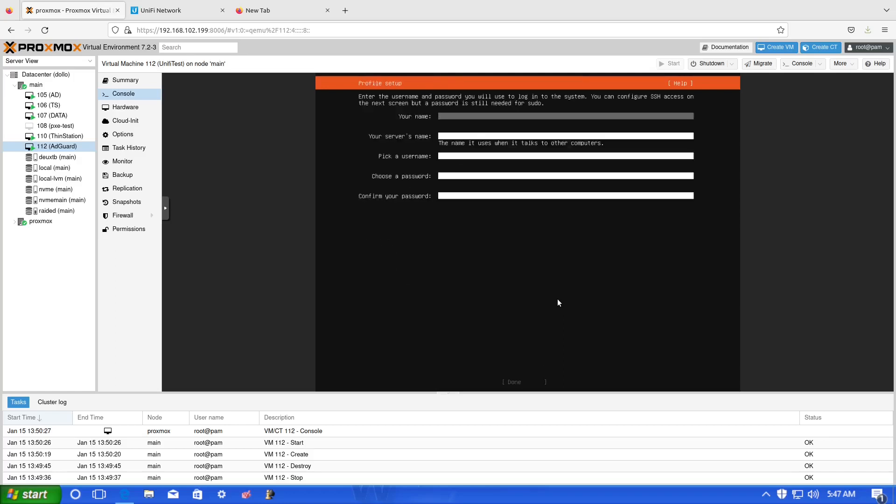
# - Fill in the profile: name 'test', server name 'adguard', username 'test' and the account password
pyautogui.write('test')
pyautogui.press('Tab')
pyautogui.write('adguard')
pyautogui.press('Tab')
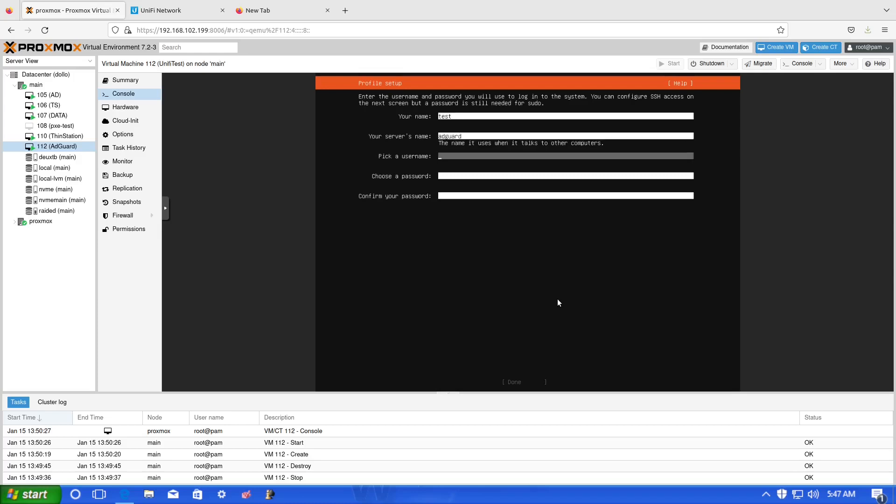
pyautogui.write('test')
pyautogui.press('Tab')
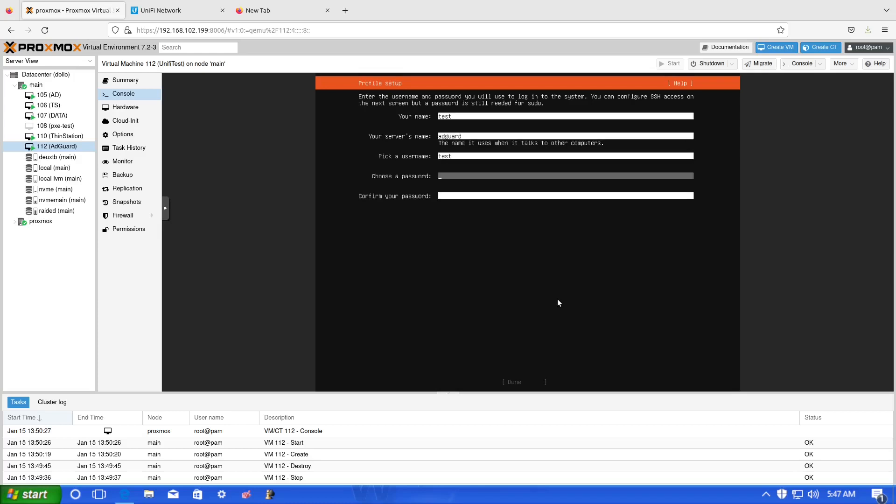
pyautogui.write('test123')
pyautogui.press('Tab')
pyautogui.write('test1234')
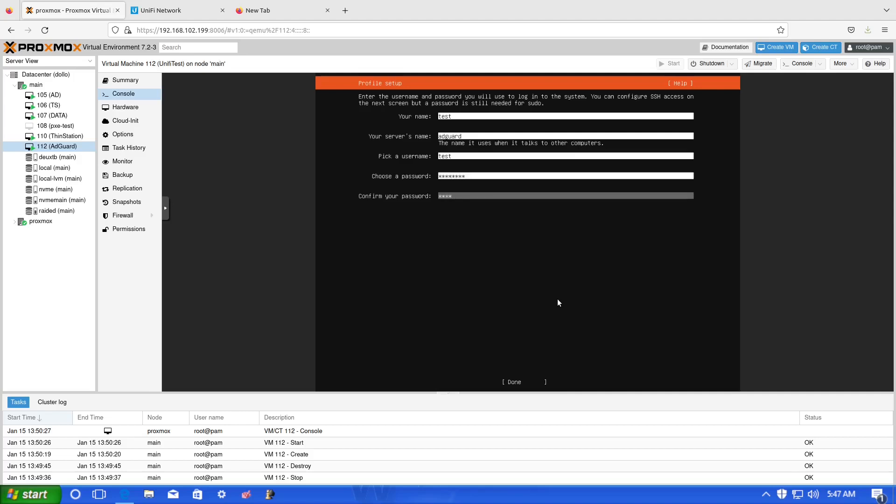
pyautogui.press('Tab')
pyautogui.press('Return')
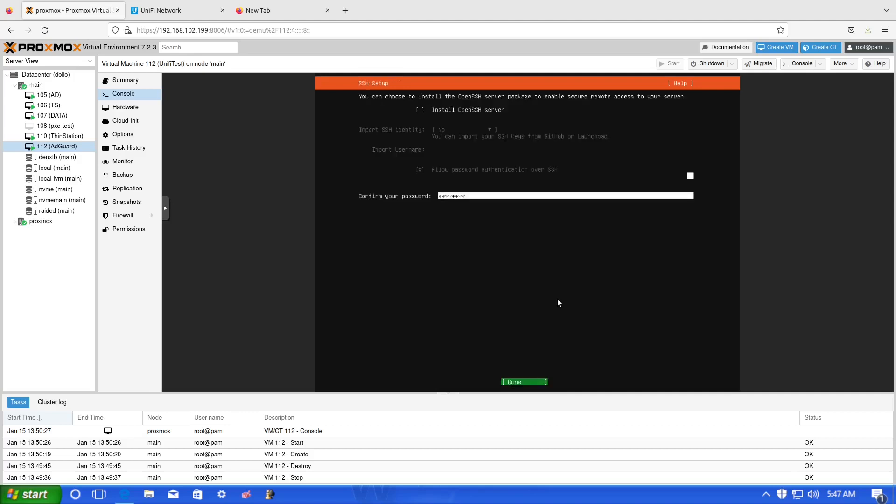
# - Skip SSH setup and the featured server snaps so installation begins
pyautogui.press('Tab')
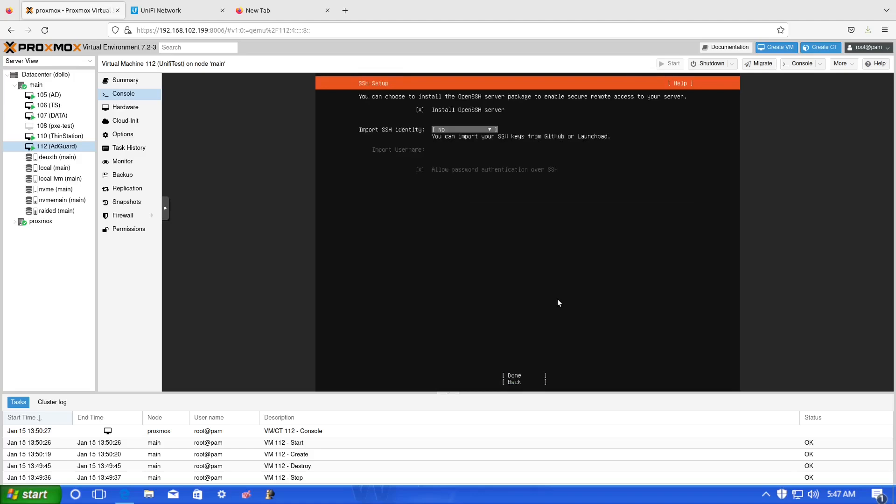
pyautogui.press('Tab')
pyautogui.press('Return')
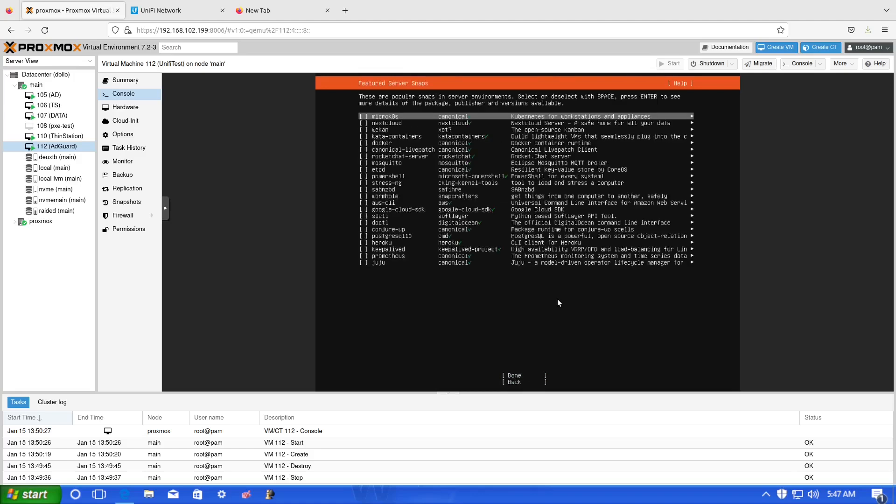
pyautogui.press('Tab')
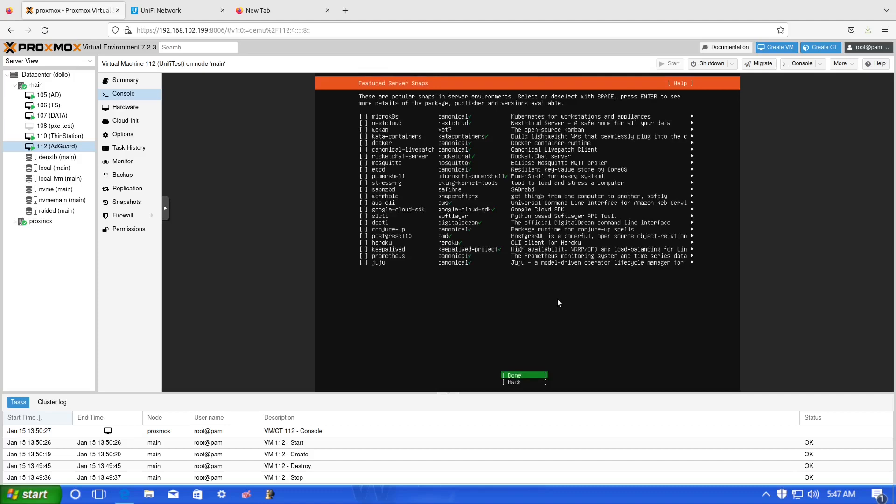
pyautogui.press('Return')
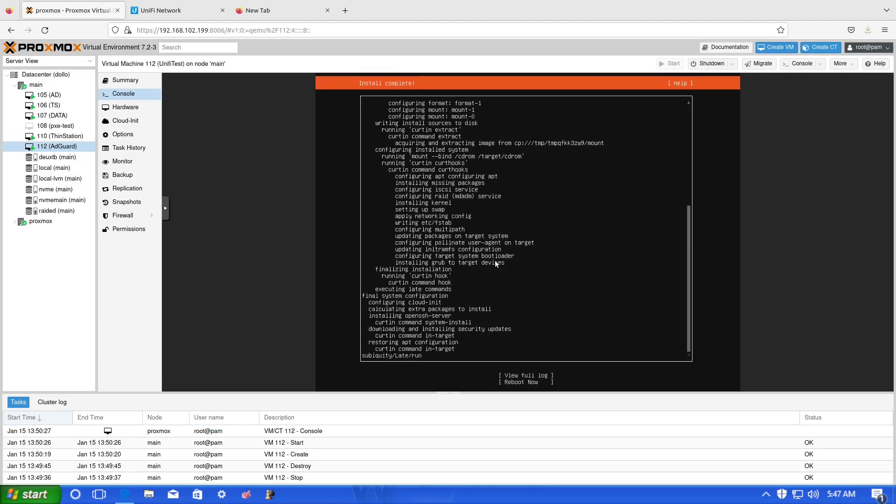
# - Choose Reboot Now once the installer reports Install complete
pyautogui.press('Down')
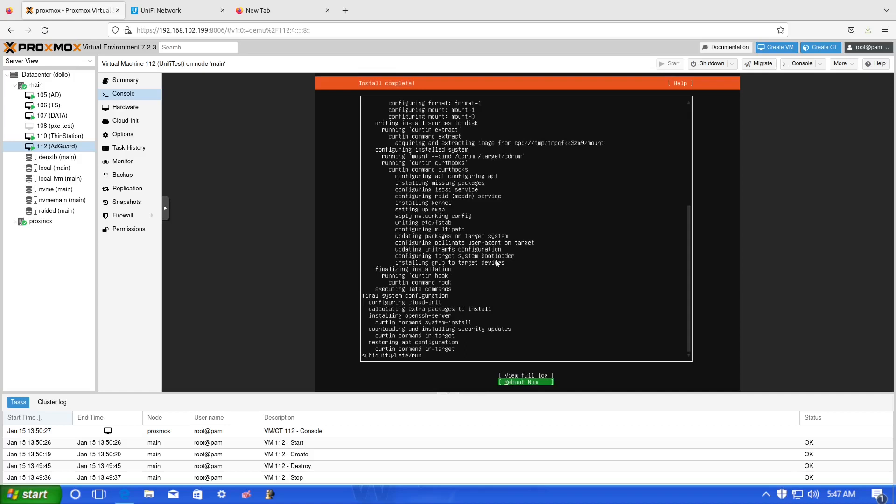
pyautogui.press('Return')
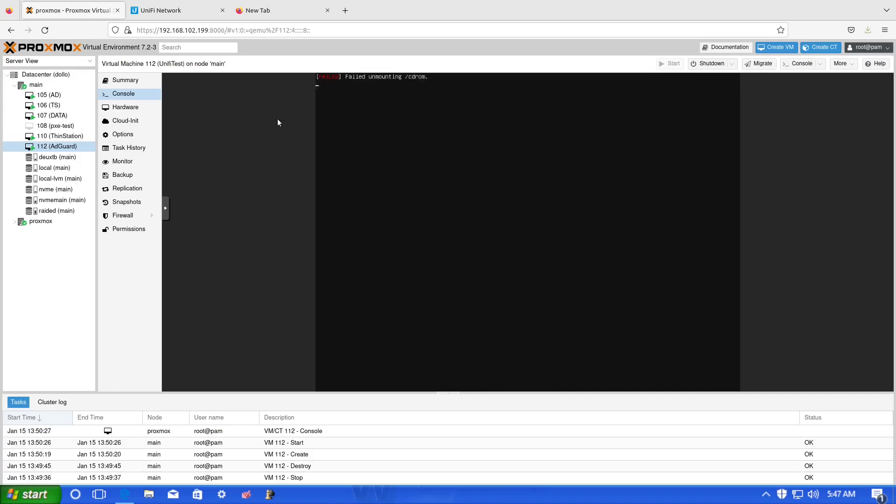
# - Remove the CD/DVD drive holding the Ubuntu ISO from VM 112's hardware
pyautogui.click(135, 111)
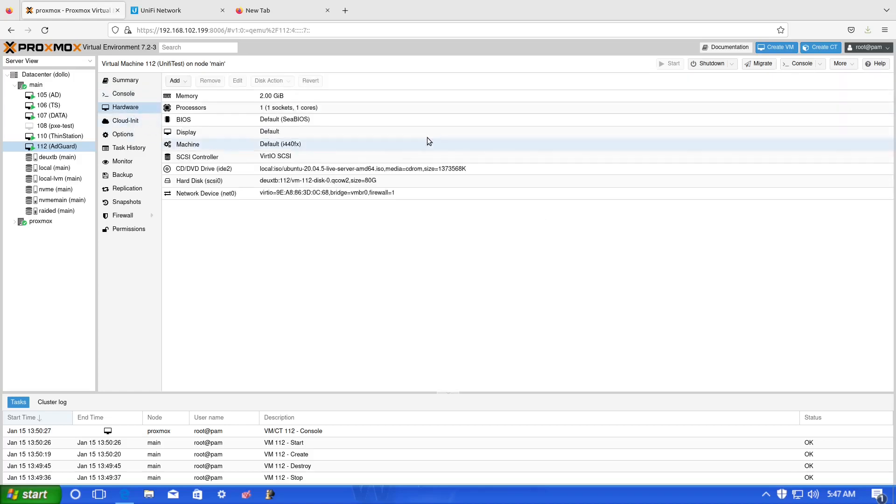
pyautogui.click(271, 169)
pyautogui.click(210, 80)
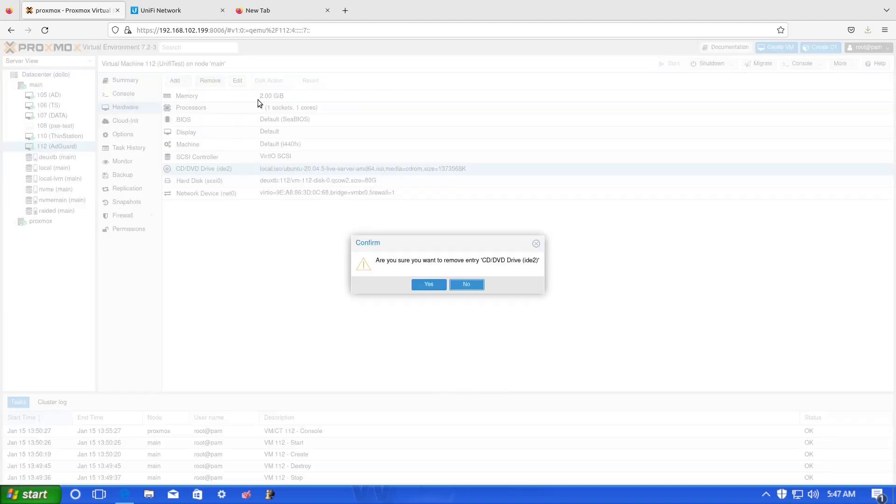
pyautogui.click(440, 284)
# - Untick net0 in the boot order so only scsi0 boots
pyautogui.click(122, 134)
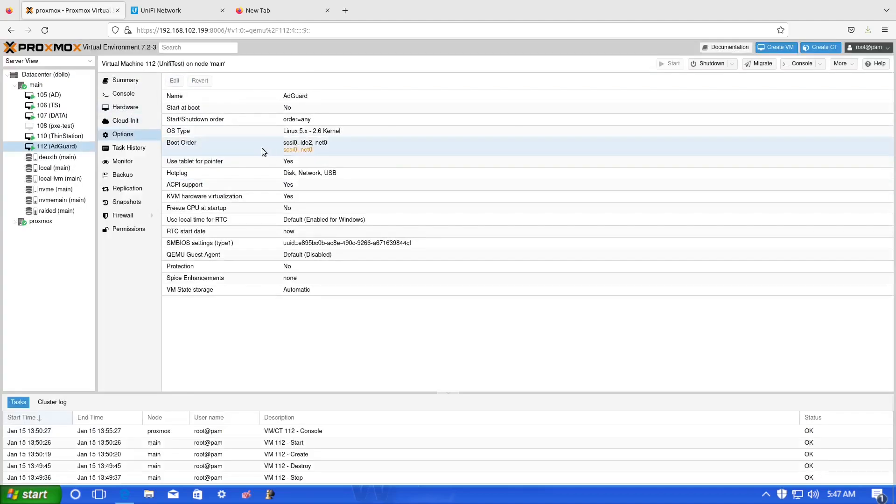
pyautogui.doubleClick(322, 144)
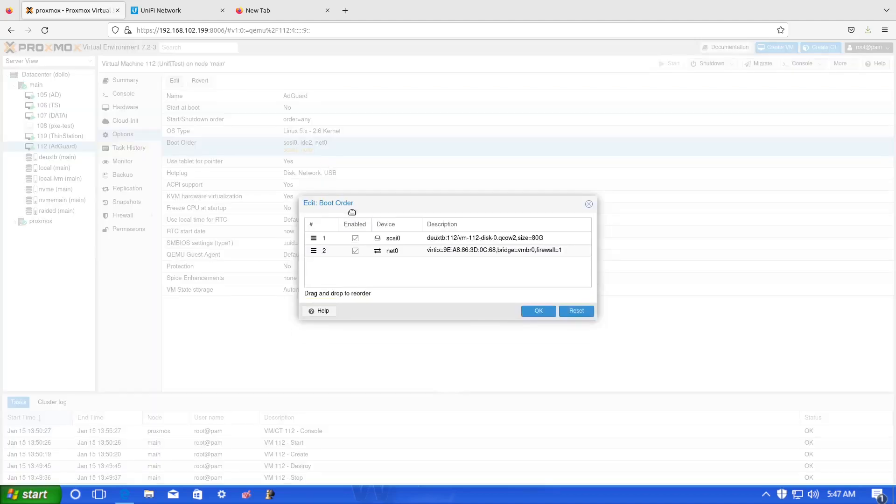
pyautogui.click(355, 251)
pyautogui.click(531, 312)
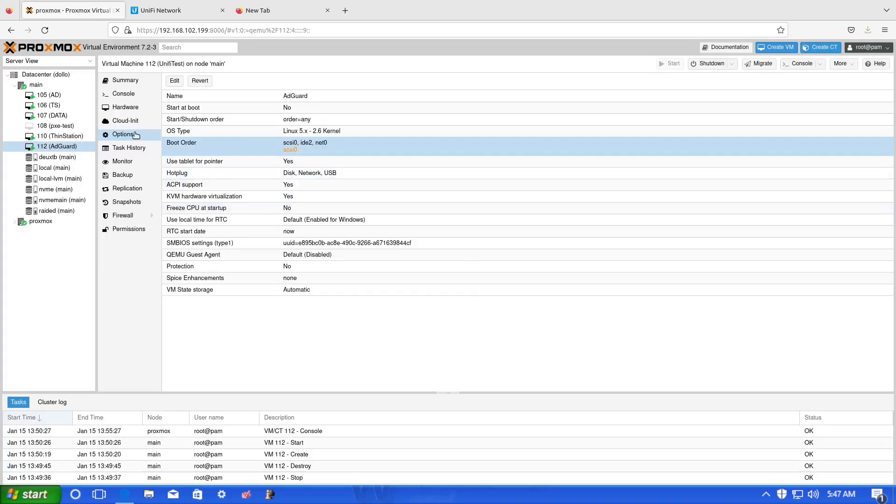
# - Stop VM 112 from the console's power commands and confirm
pyautogui.click(124, 107)
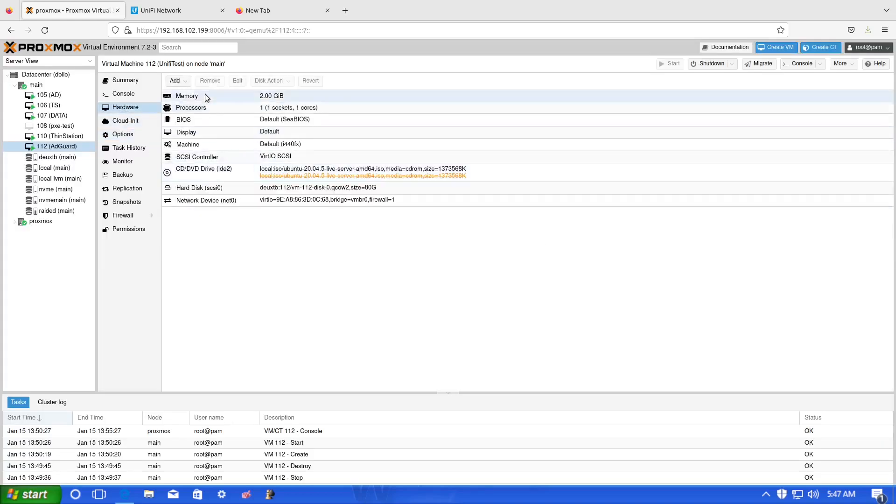
pyautogui.click(123, 94)
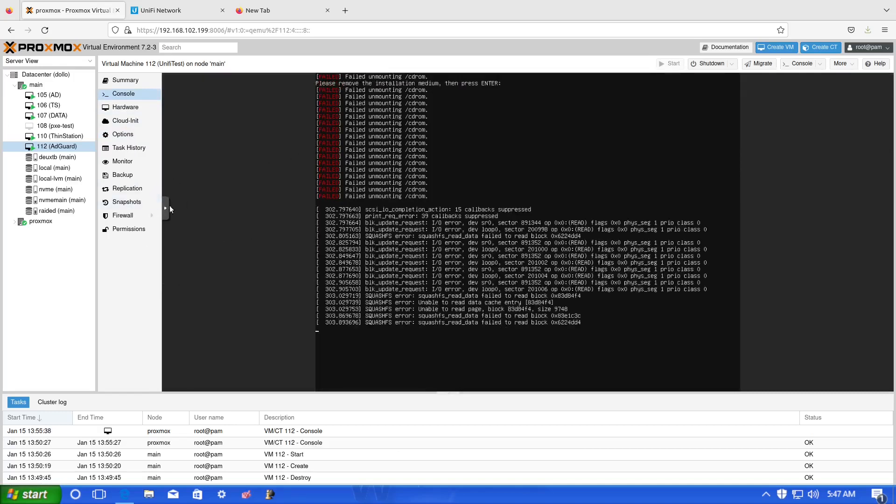
pyautogui.click(167, 208)
pyautogui.click(172, 271)
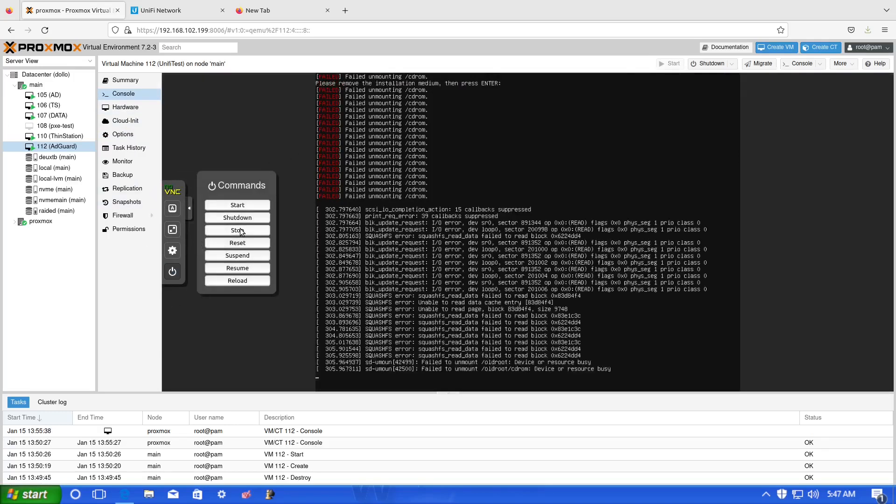
pyautogui.click(238, 231)
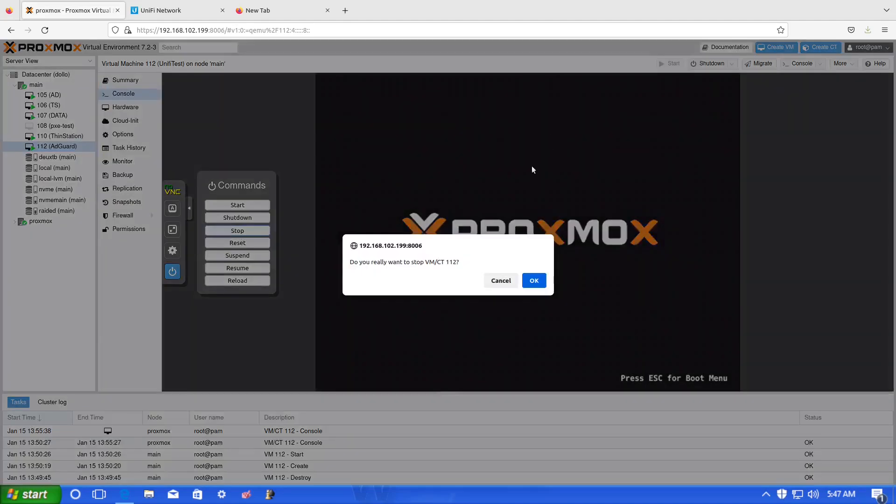
pyautogui.click(535, 281)
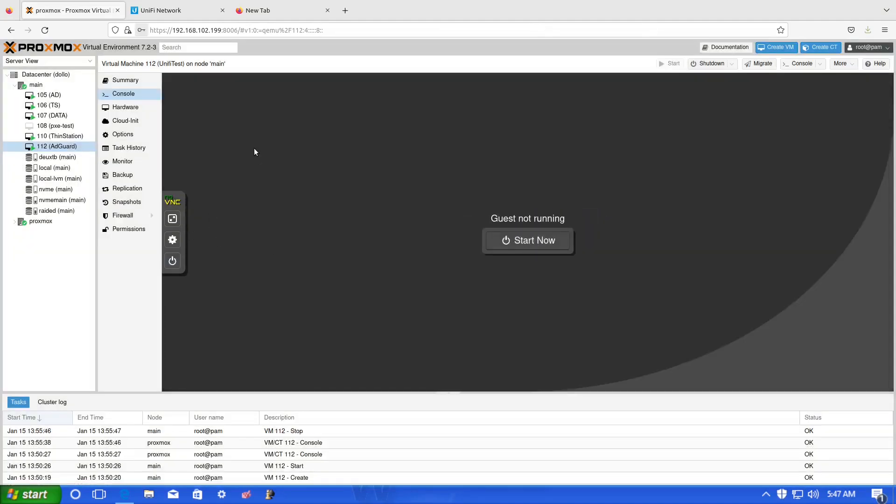
# - Start VM 112 again and bring up the Ubuntu login prompt after it boots
pyautogui.click(517, 245)
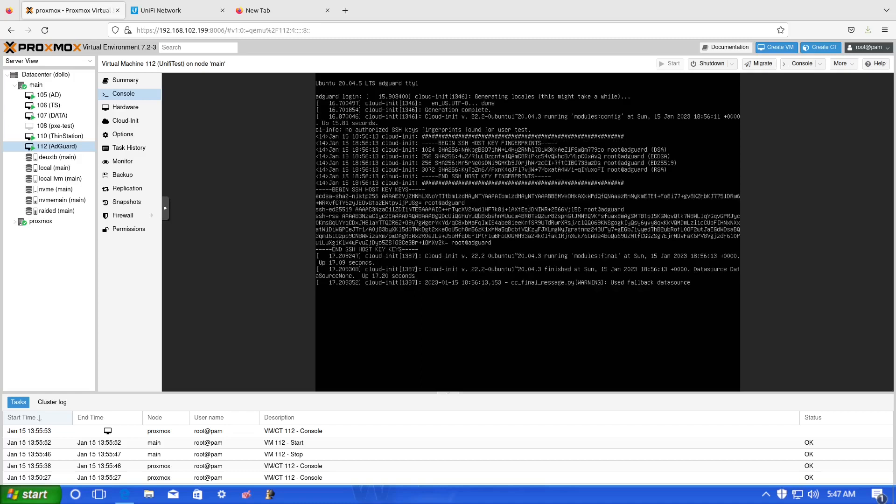
pyautogui.press('Return')
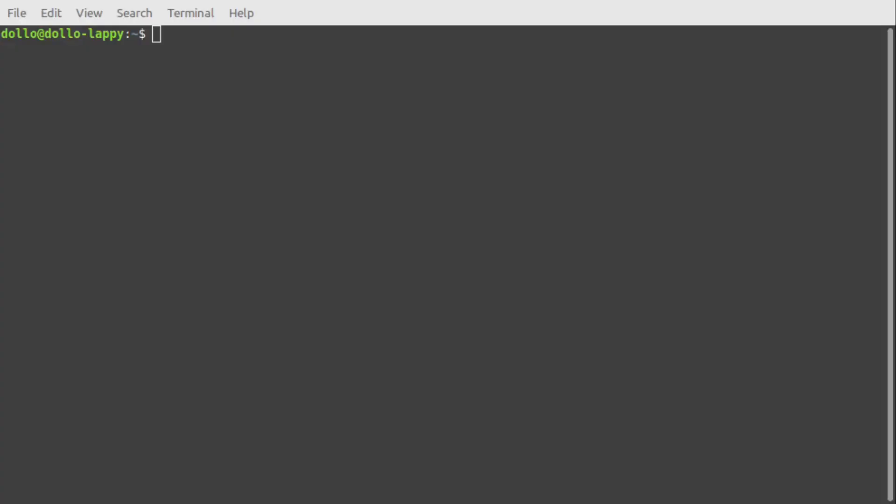
# - SSH into 192.168.102.155 as user test, accepting the host fingerprint and entering the password
pyautogui.click(324, 320)
pyautogui.write('ssh 192.168')
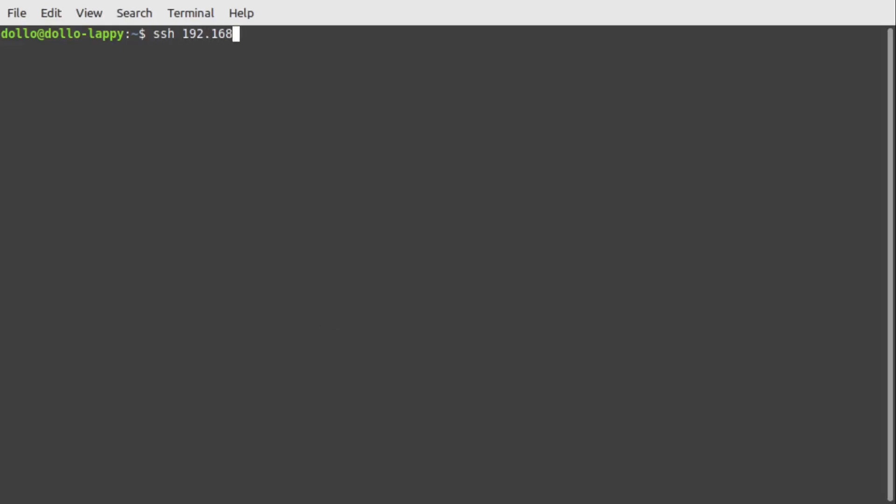
pyautogui.write('.102.15')
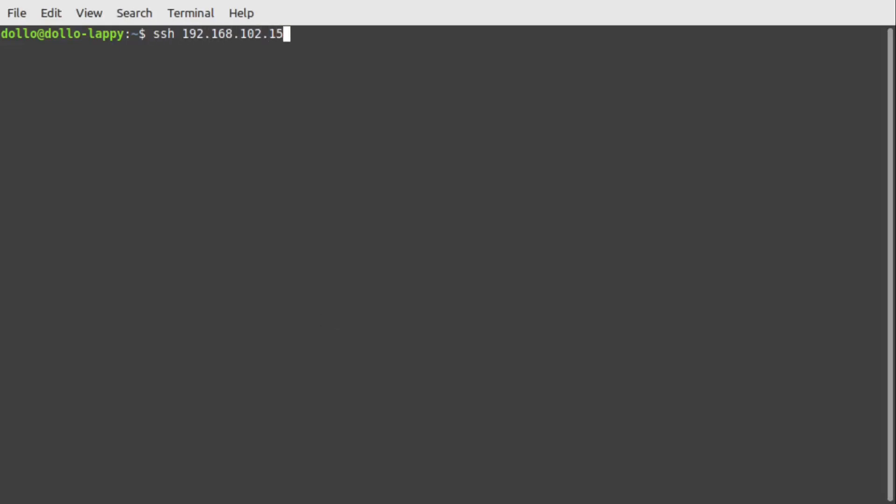
pyautogui.write('5 -l test')
pyautogui.press('Return')
pyautogui.write('yes')
pyautogui.press('Return')
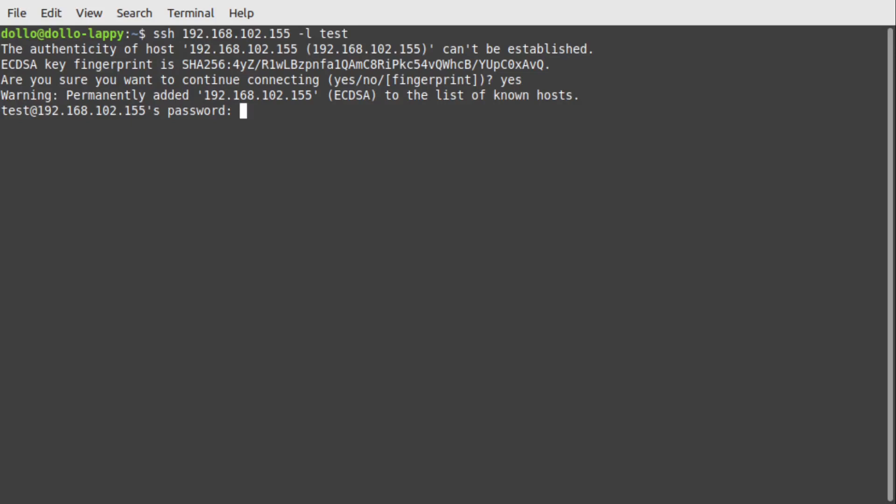
pyautogui.press('Return')
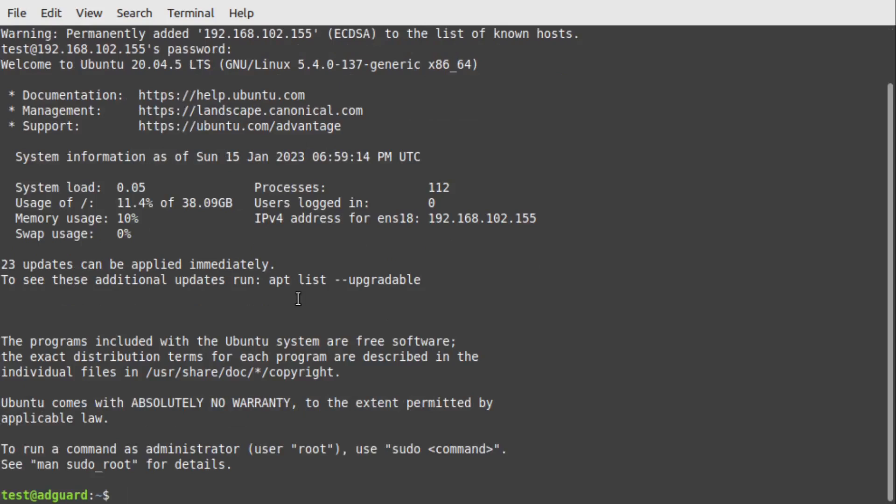
# - Run sudo apt-get update on the VM, supplying the sudo password
pyautogui.write('sudo apt-get upad')
pyautogui.press('BackSpace')
pyautogui.press('BackSpace')
pyautogui.write('date')
pyautogui.press('Return')
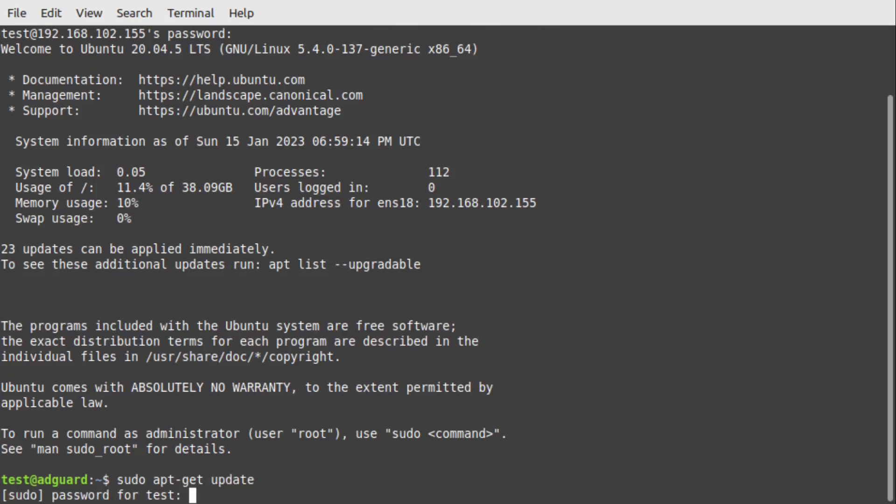
pyautogui.press('Return')
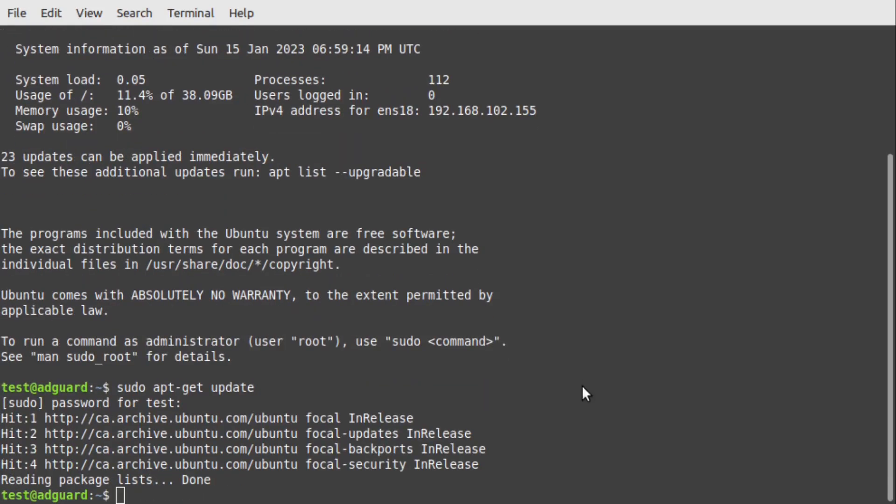
# - Download and extract AdGuard Home and move its binary into a new /opt/AdGuardHome folder
pyautogui.write('curl -LO https://github.com/AdguardTeam/AdGuardHome/releases/latest/download/AdGuardHome_linux_amd64.tar.gz')
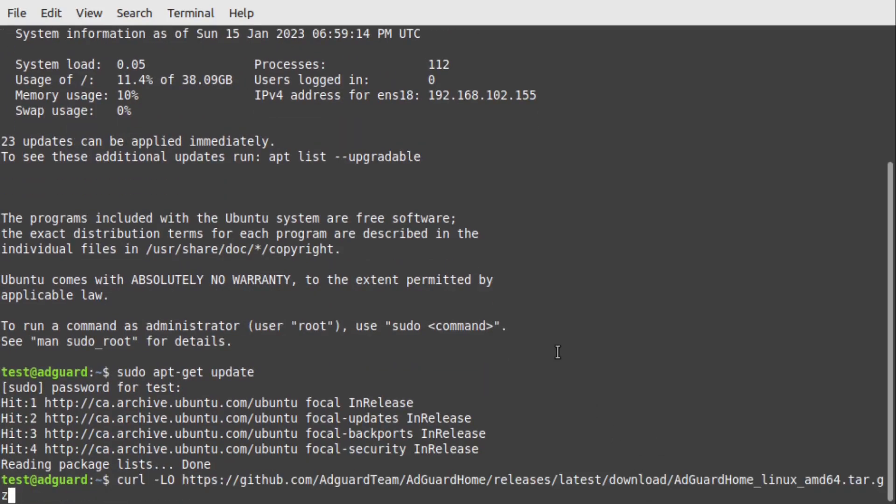
pyautogui.press('Return')
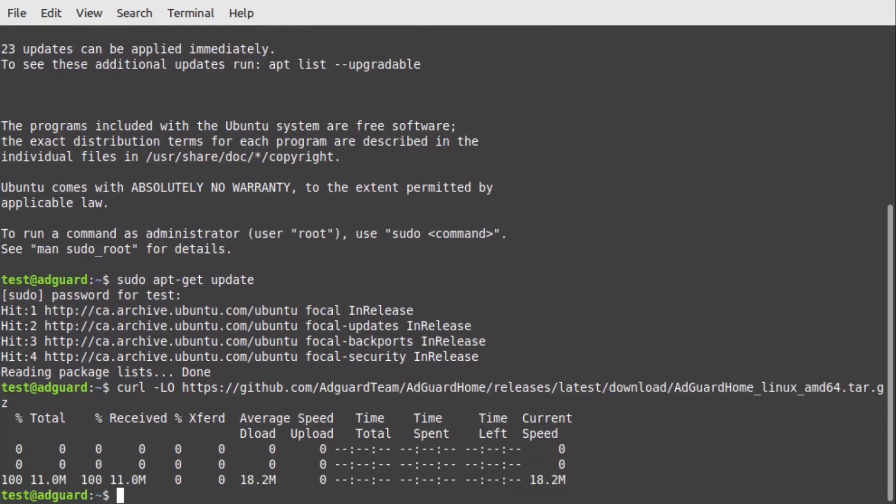
pyautogui.write('tar -vxf AdGuardHome_linux_amd64.tar.gz')
pyautogui.press('Return')
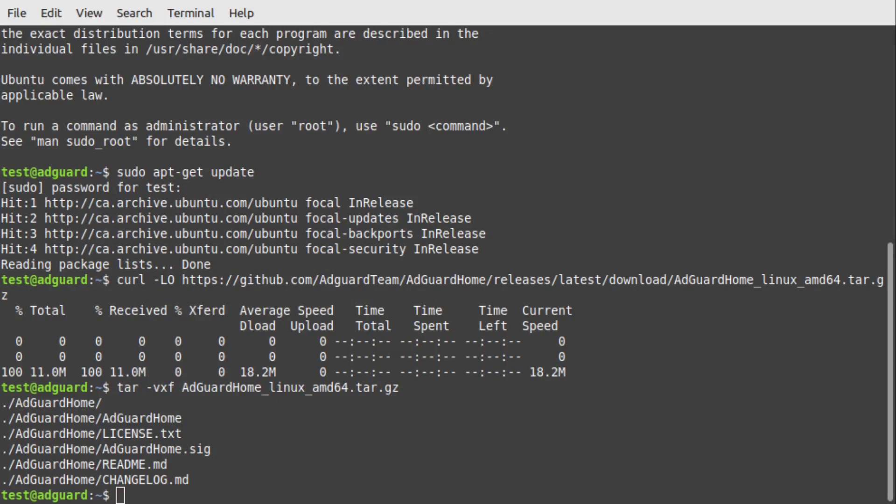
pyautogui.write('sudo mkdir /opt/AdGuardHome')
pyautogui.press('Return')
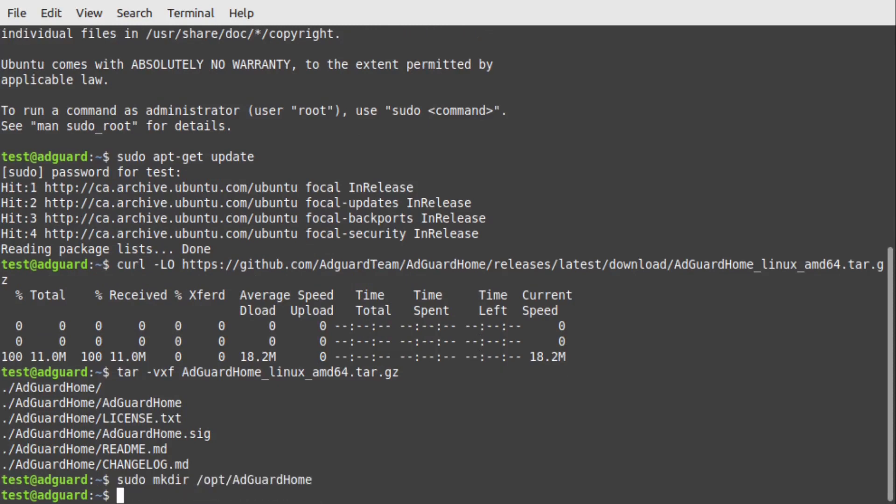
pyautogui.write('sudo mv ~/AdGuardHome/AdGuardHome /opt/AdGuardHome/')
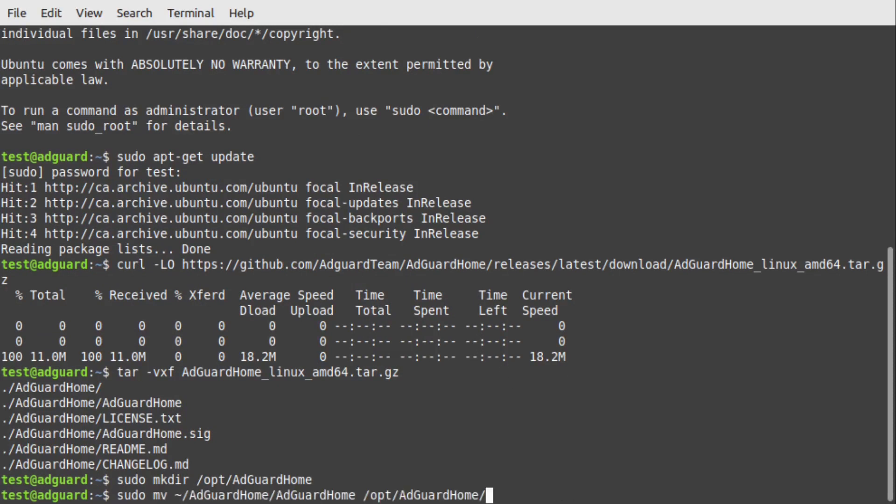
pyautogui.press('Return')
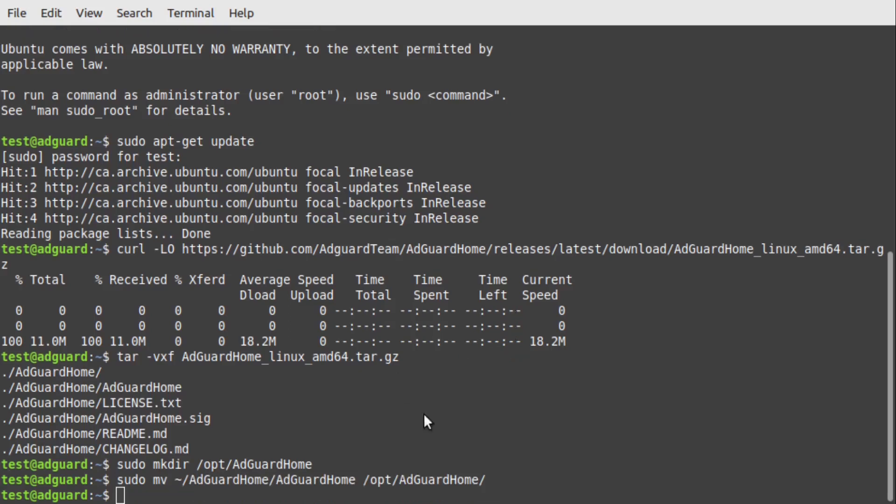
# - Make root own /opt/AdGuardHome, strip other users' access, install acl and set a default deny ACL
pyautogui.write('sudo chown -R root:root /opt/AdGuardHome')
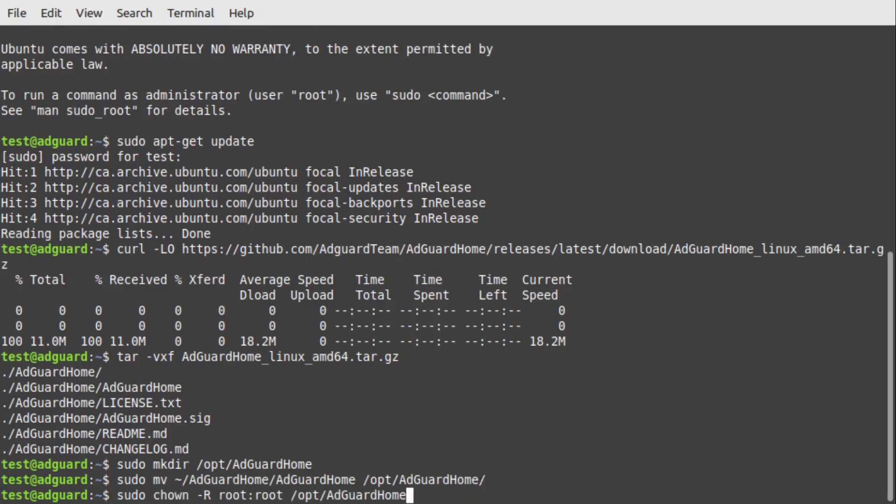
pyautogui.press('Return')
pyautogui.write('sudo chmod -R o-rwx /opt/AdGuardHome')
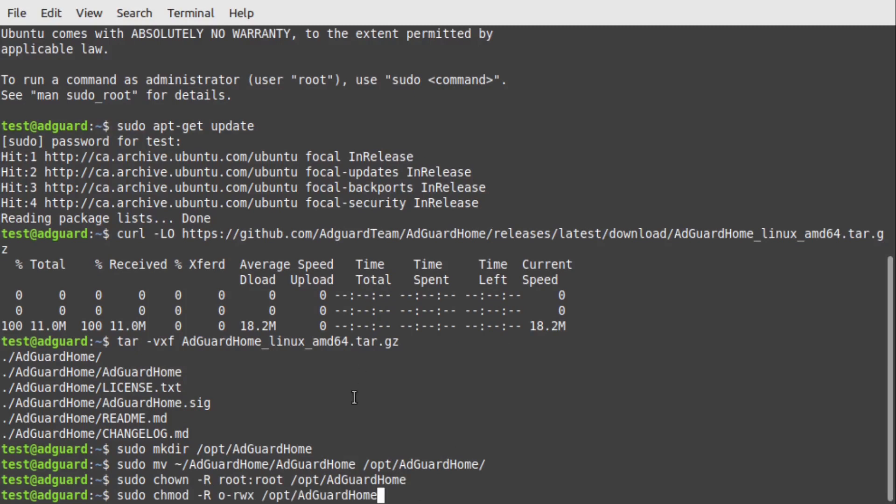
pyautogui.press('Return')
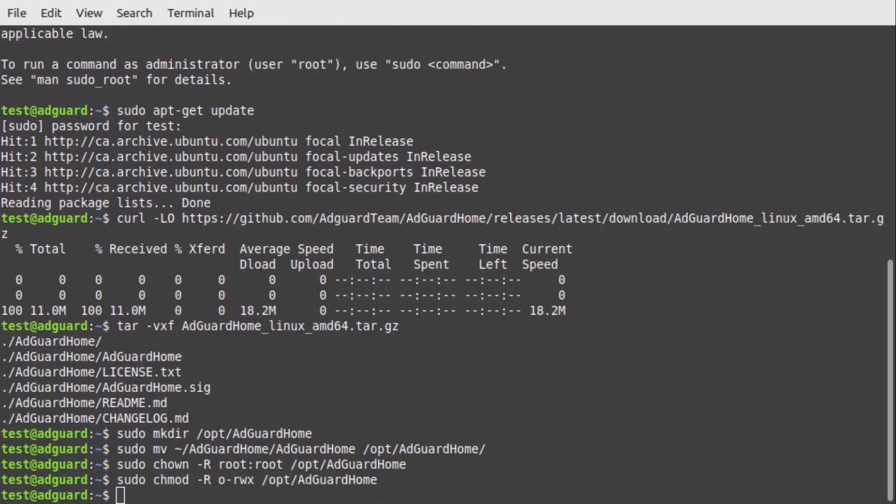
pyautogui.write('sudo apt install acl')
pyautogui.press('Return')
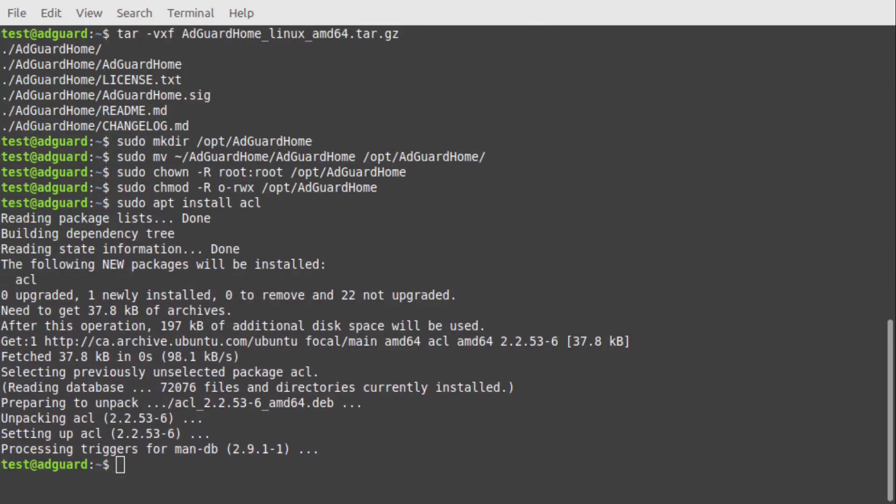
pyautogui.write('sudo setfacl -d -m o::--- /opt/AdGuardHome')
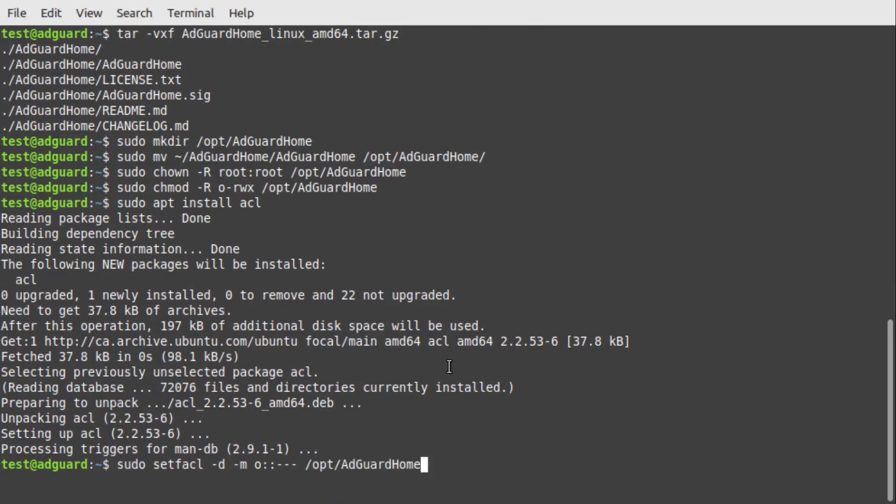
pyautogui.press('Return')
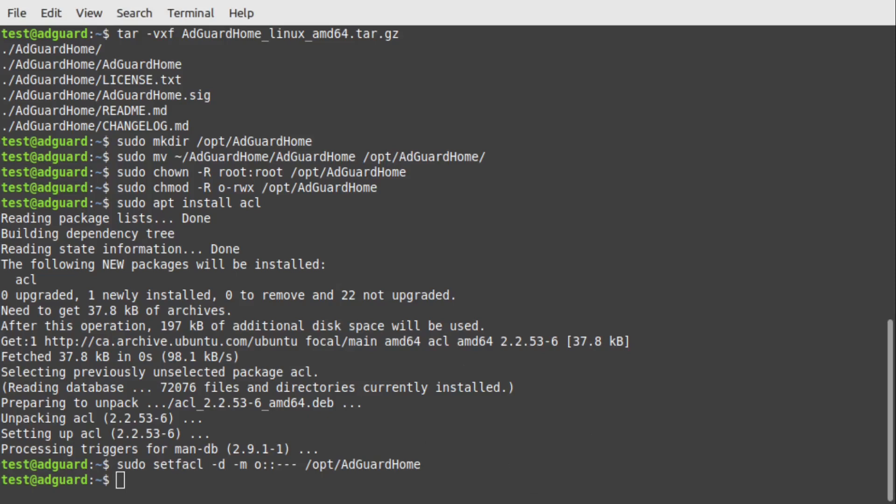
# - Install AdGuard Home as a system service and allow port 3000/tcp through ufw
pyautogui.write('sudo /opt/AdGuardHome/AdGuardHome -s install')
pyautogui.press('Return')
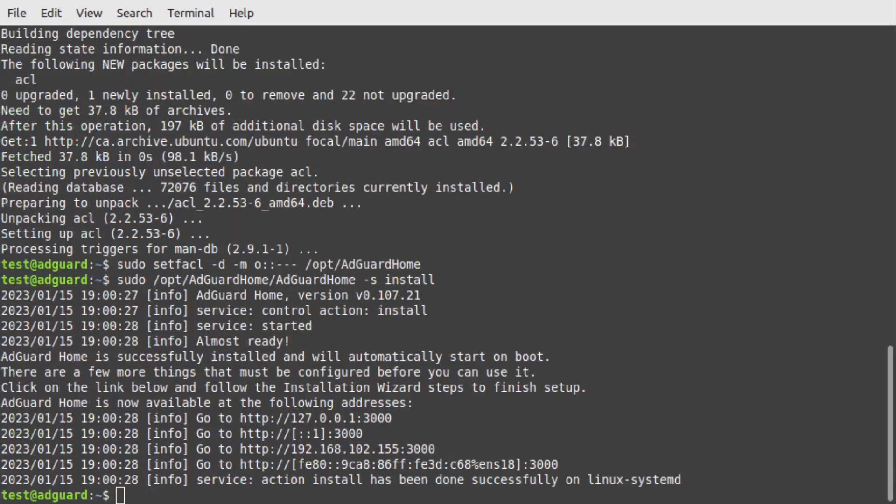
pyautogui.write('sudo ufw allow 3000/tcp')
pyautogui.press('Return')
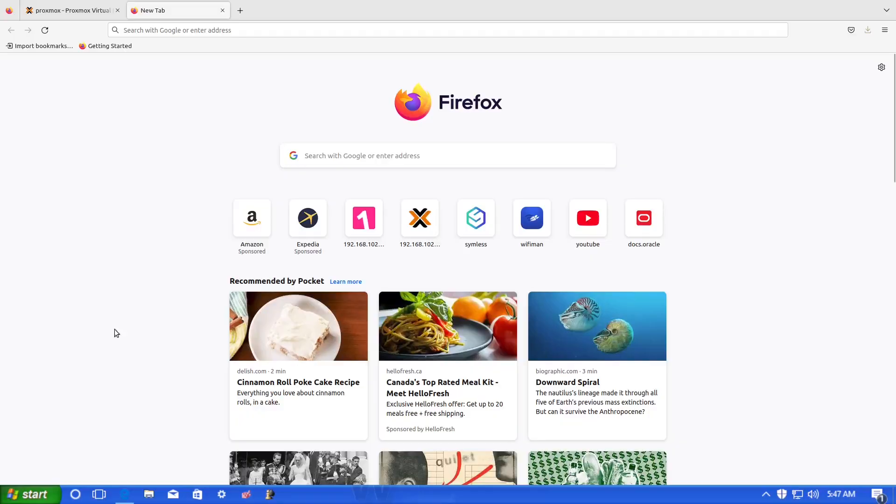
# - Load 192.168.102.155:3000 in Firefox and start the AdGuard Home setup wizard
pyautogui.click(332, 32)
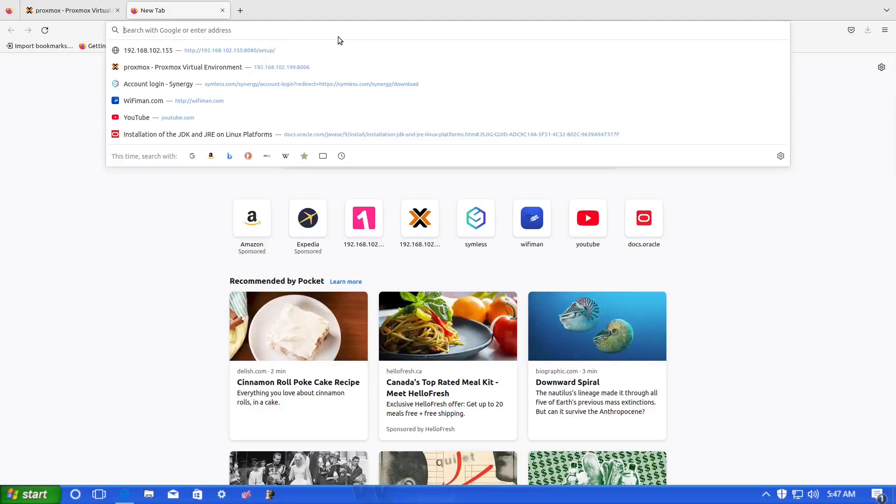
pyautogui.write('192.168.102.155:3000')
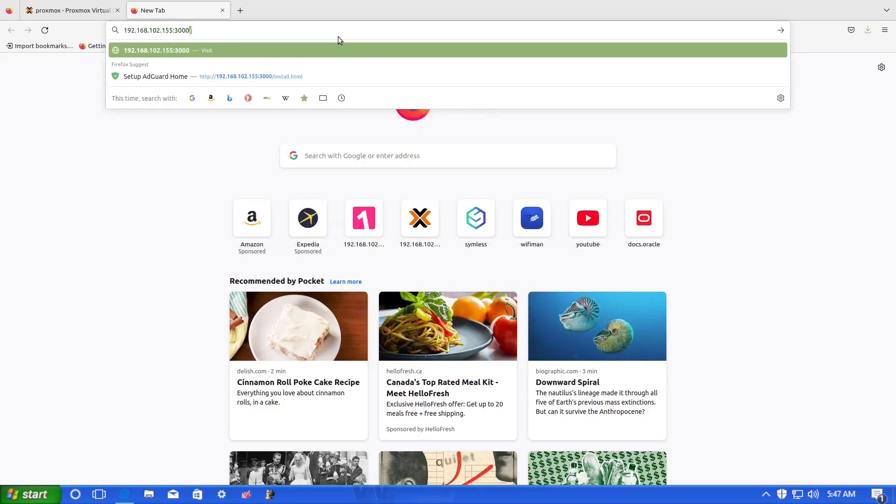
pyautogui.press('Return')
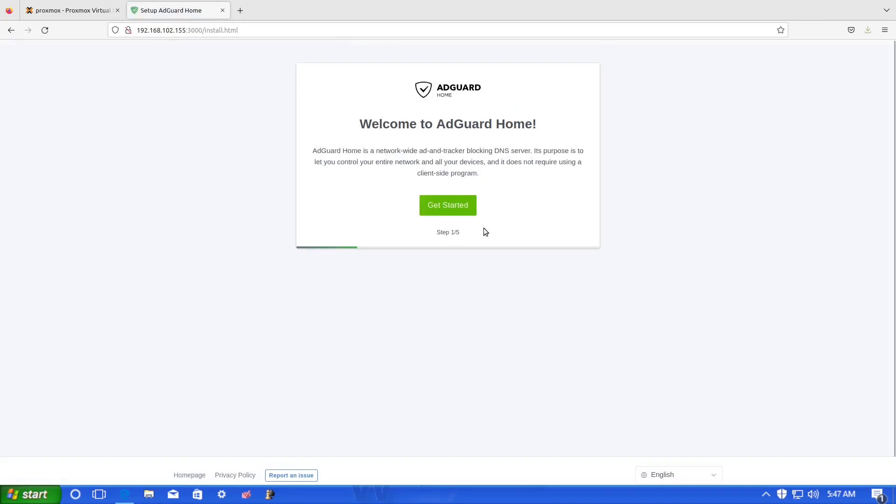
pyautogui.click(470, 212)
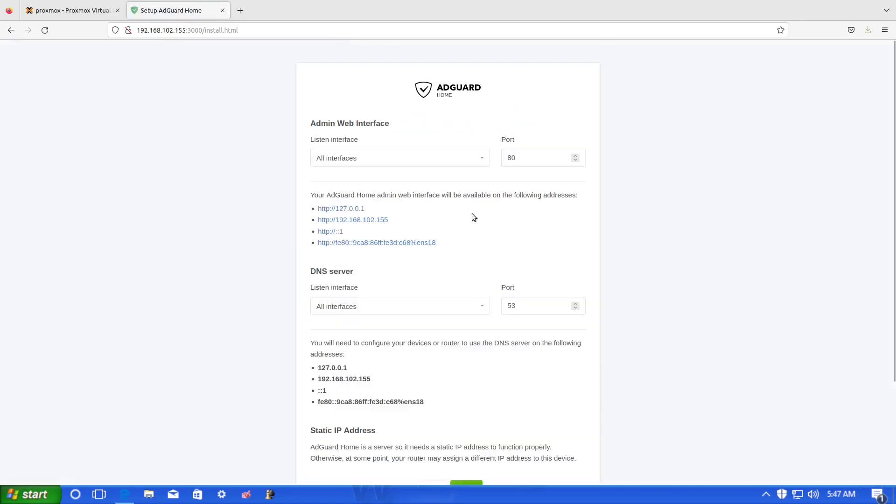
# - Raise the DNS server port from 53 to 54 and continue to the authentication step
pyautogui.click(392, 154)
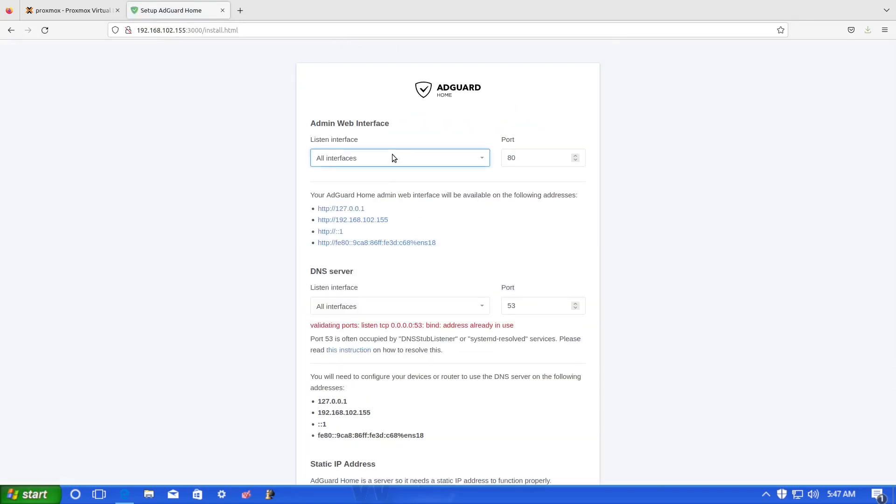
pyautogui.scroll(-2, 393, 159)
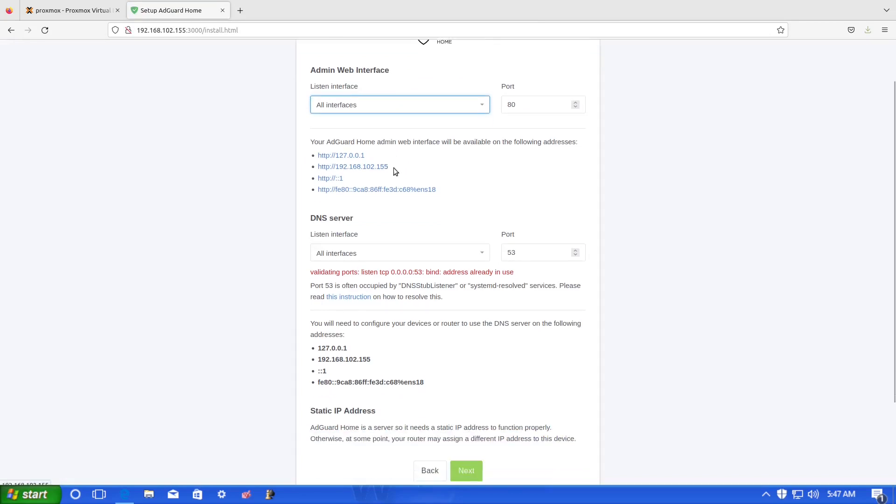
pyautogui.scroll(-2, 394, 167)
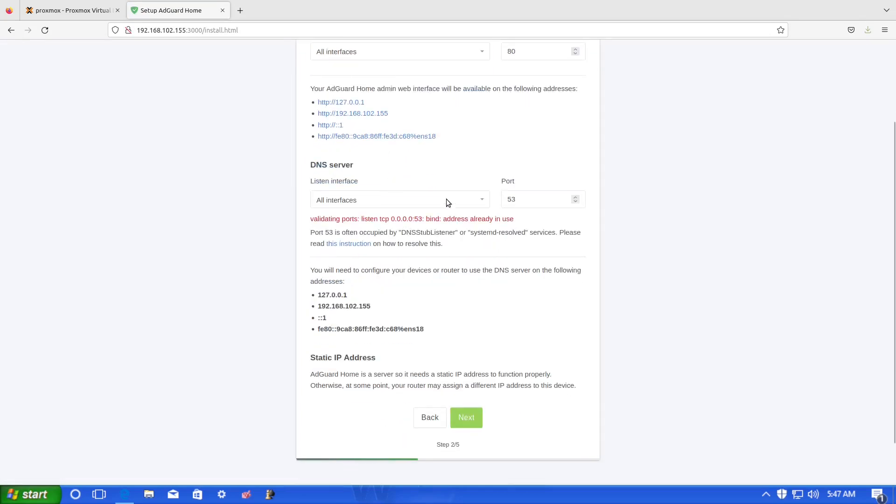
pyautogui.click(575, 197)
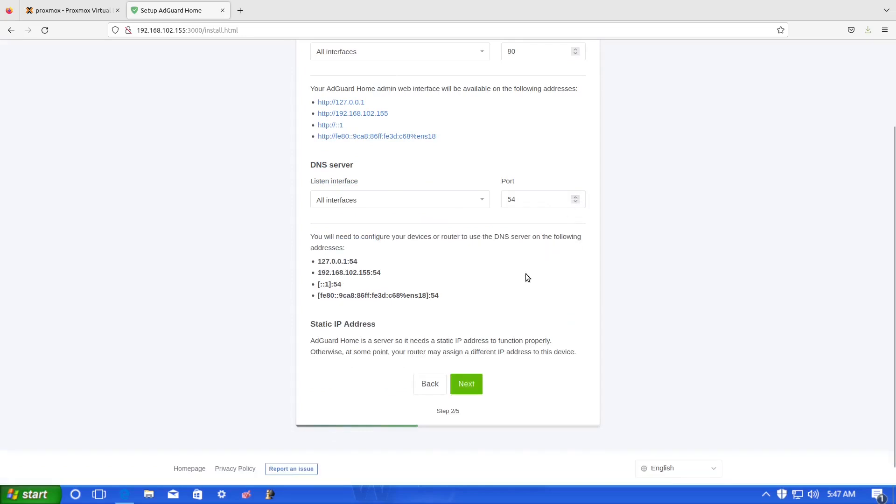
pyautogui.scroll(2, 469, 368)
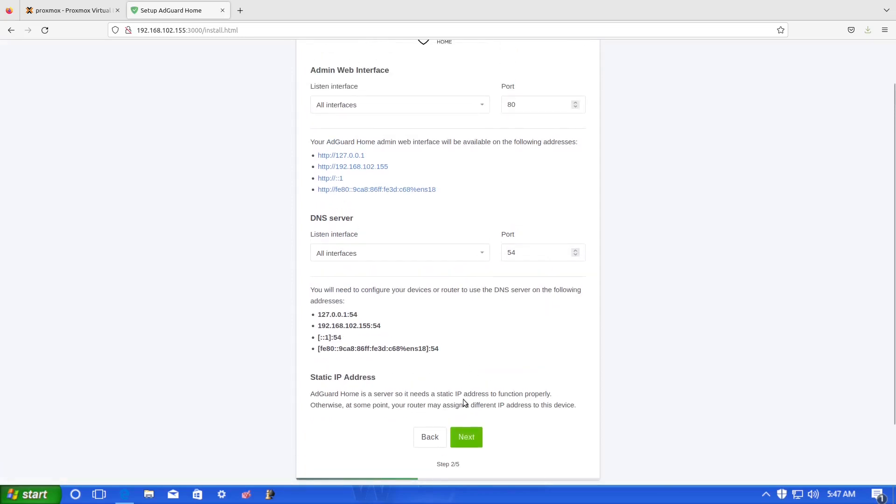
pyautogui.click(456, 435)
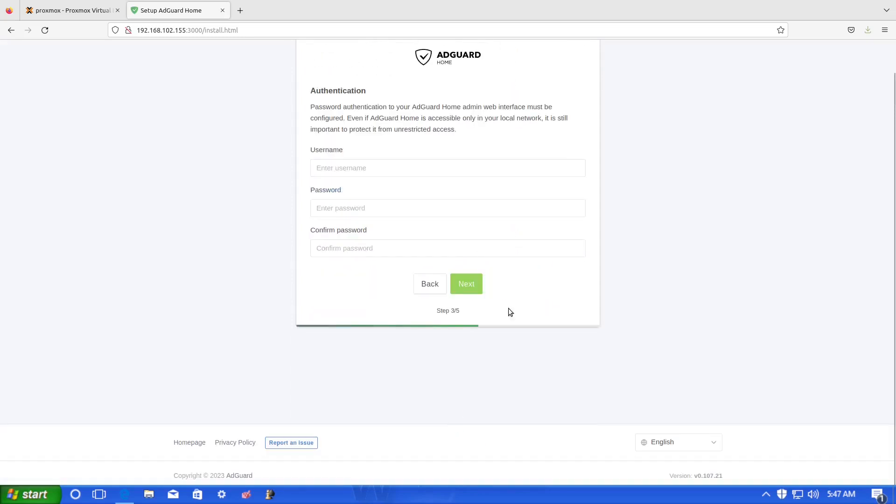
# - Create the AdGuard Home admin account with a username and confirmed password, and continue the wizard
pyautogui.click(379, 169)
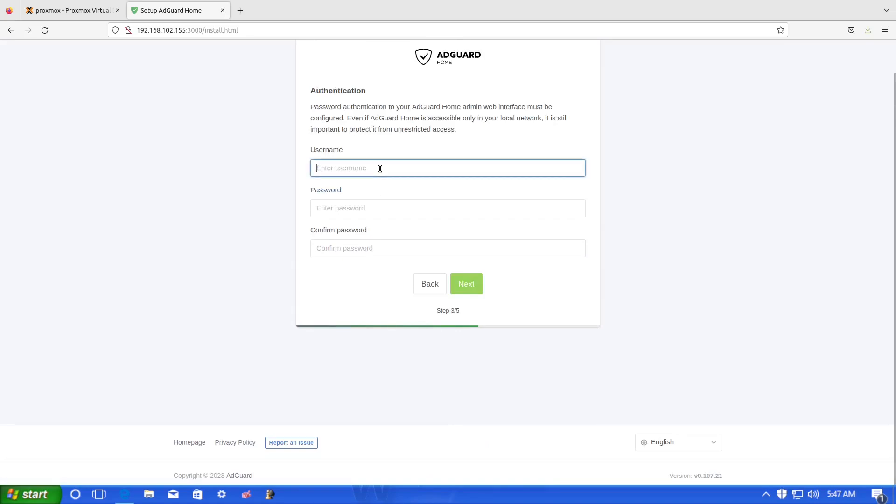
pyautogui.write('test')
pyautogui.press('Tab')
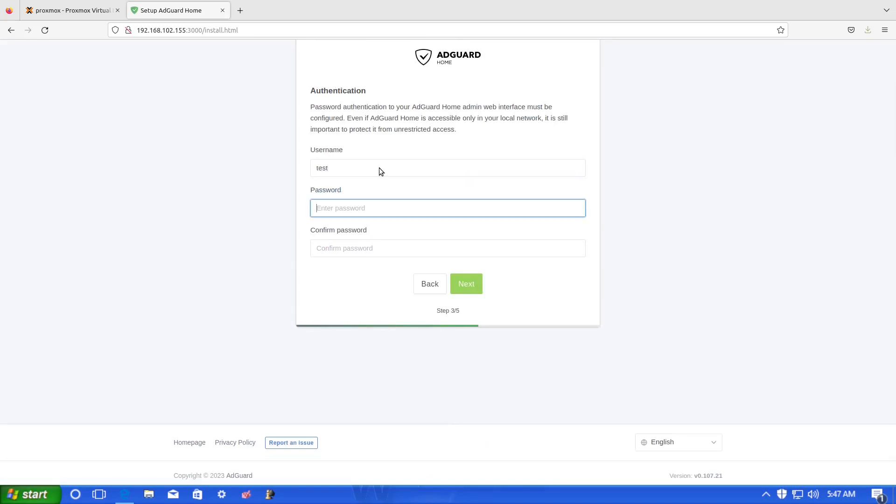
pyautogui.write('password')
pyautogui.press('Tab')
pyautogui.write('passwo')
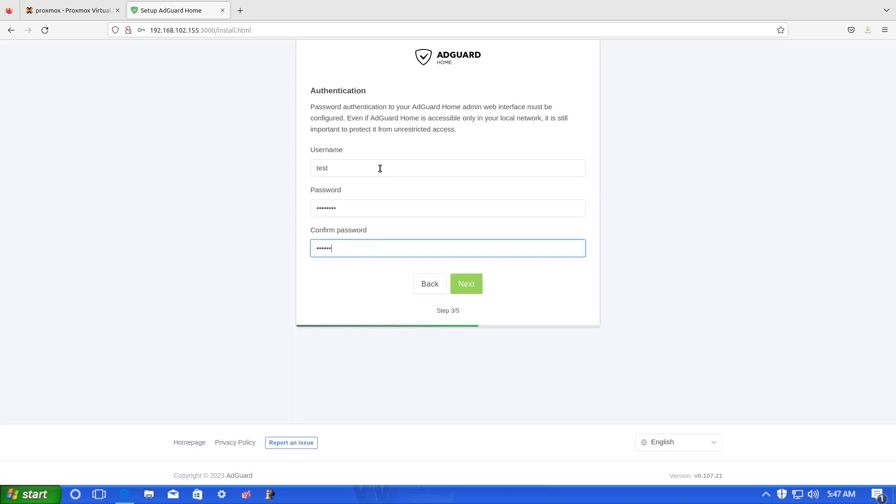
pyautogui.write('rd')
pyautogui.click(463, 288)
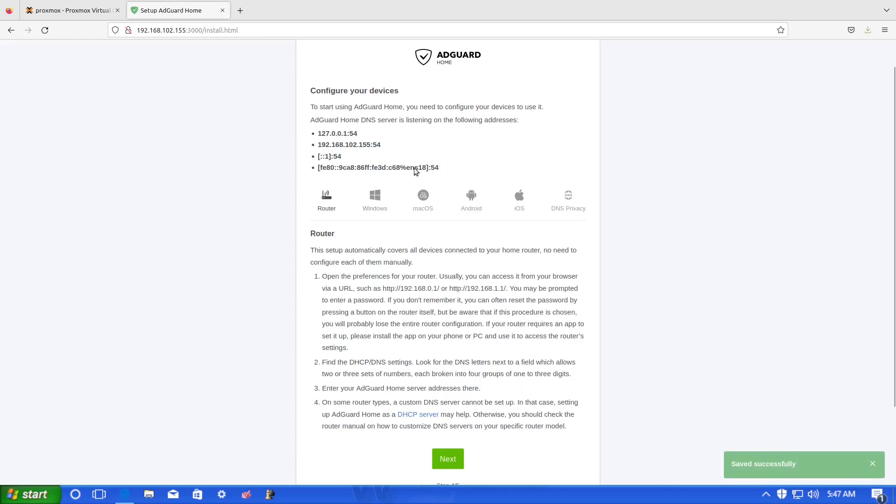
# - Select the 127.0.0.1:54 and 192.168.102.155:54 listening DNS addresses on the Configure your devices step
pyautogui.moveTo(416, 171); pyautogui.dragTo(309, 130)
pyautogui.click(427, 156)
pyautogui.moveTo(439, 168); pyautogui.dragTo(308, 154)
pyautogui.moveTo(381, 145); pyautogui.dragTo(312, 135)
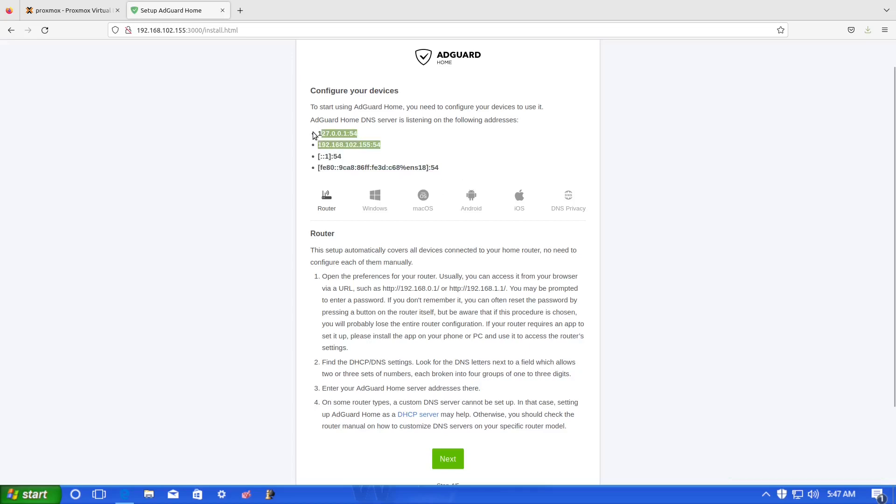
# - Complete the final wizard step, open the dashboard, and sign in with the admin username and password
pyautogui.click(458, 462)
pyautogui.click(458, 154)
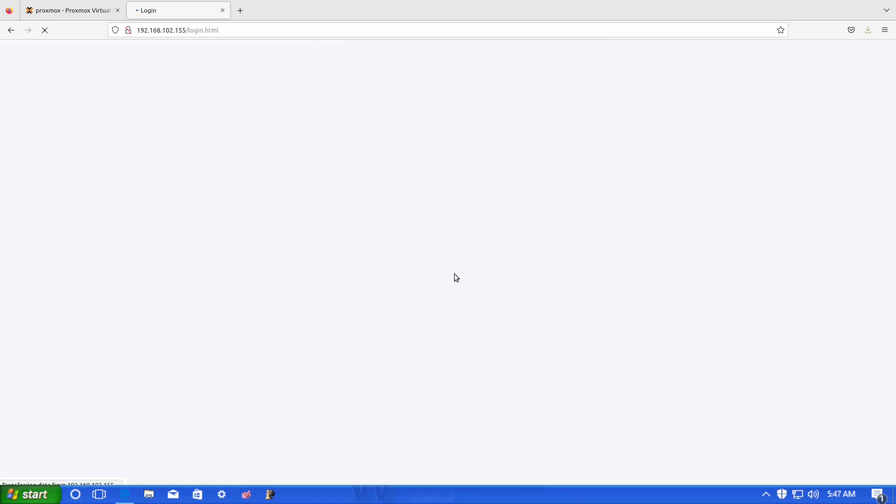
pyautogui.click(410, 190)
pyautogui.write('test')
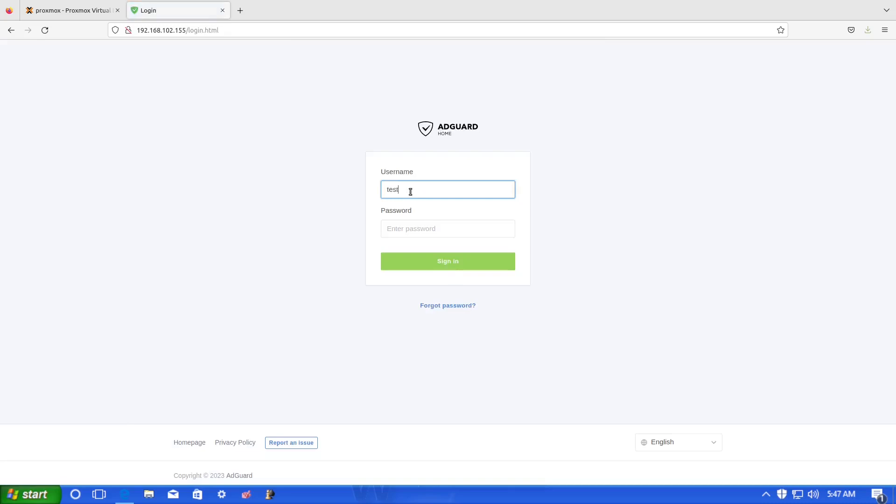
pyautogui.press('Tab')
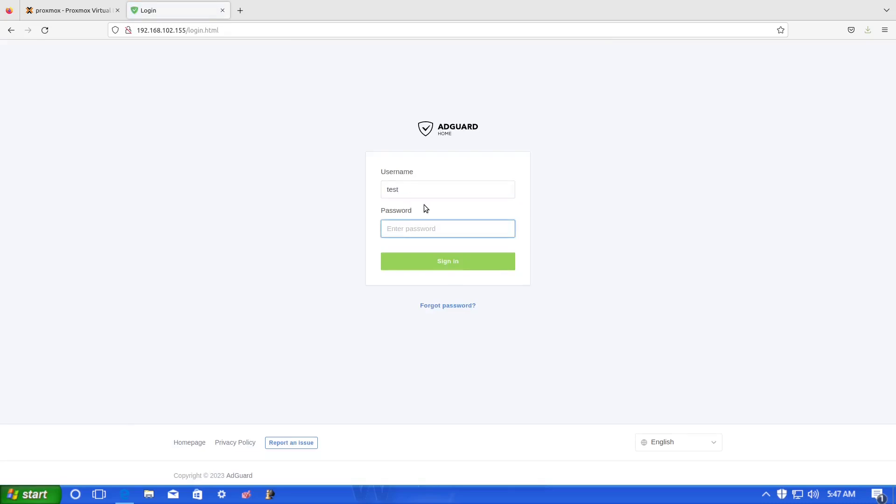
pyautogui.write('te')
pyautogui.press('Return')
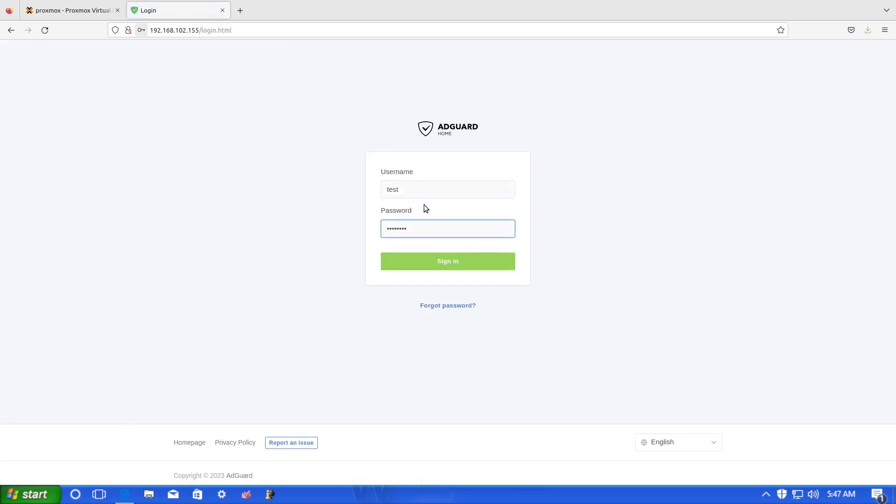